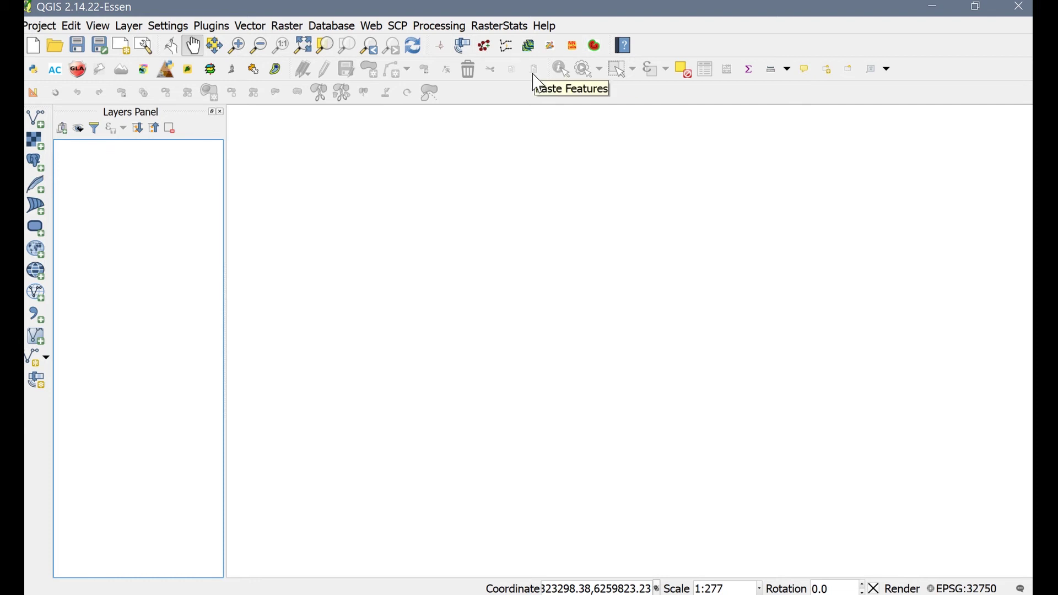
- Check in the plugin manager that the Zonal statistics plugin is installed
left_click(212, 26)
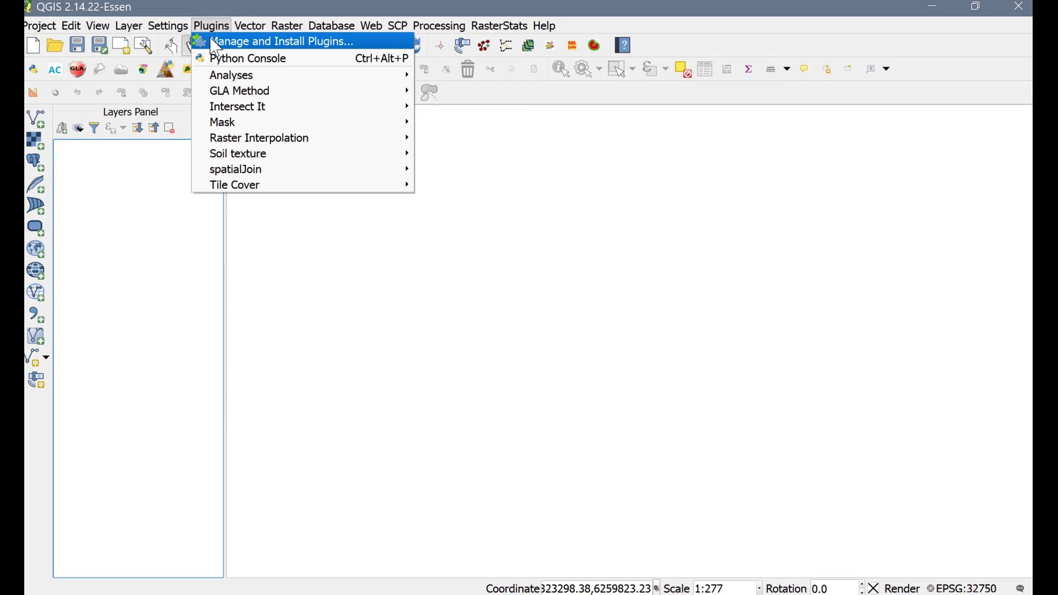
left_click(215, 42)
left_click(296, 63)
type("zonal")
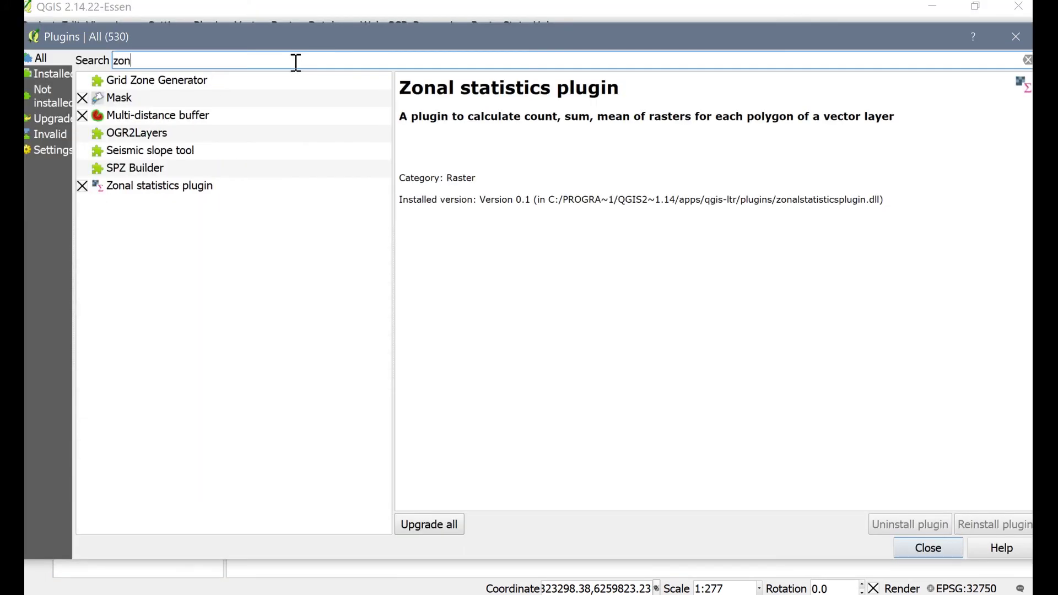
left_click(282, 83)
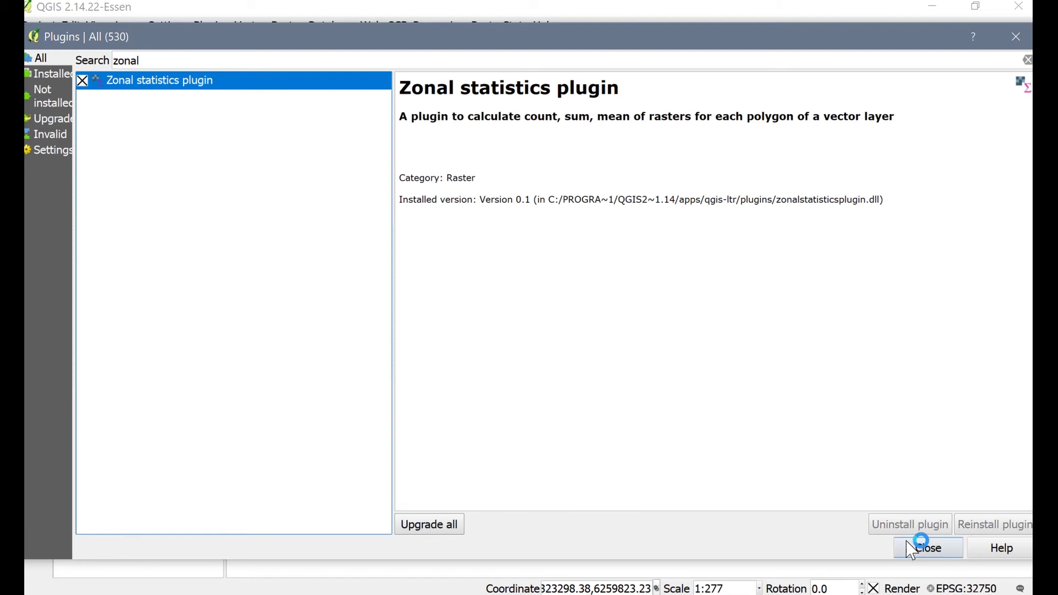
left_click(927, 548)
- Show the Processing Toolbox panel with the Vector creation tools and QGIS geoalgorithms groups collapsed
right_click(700, 47)
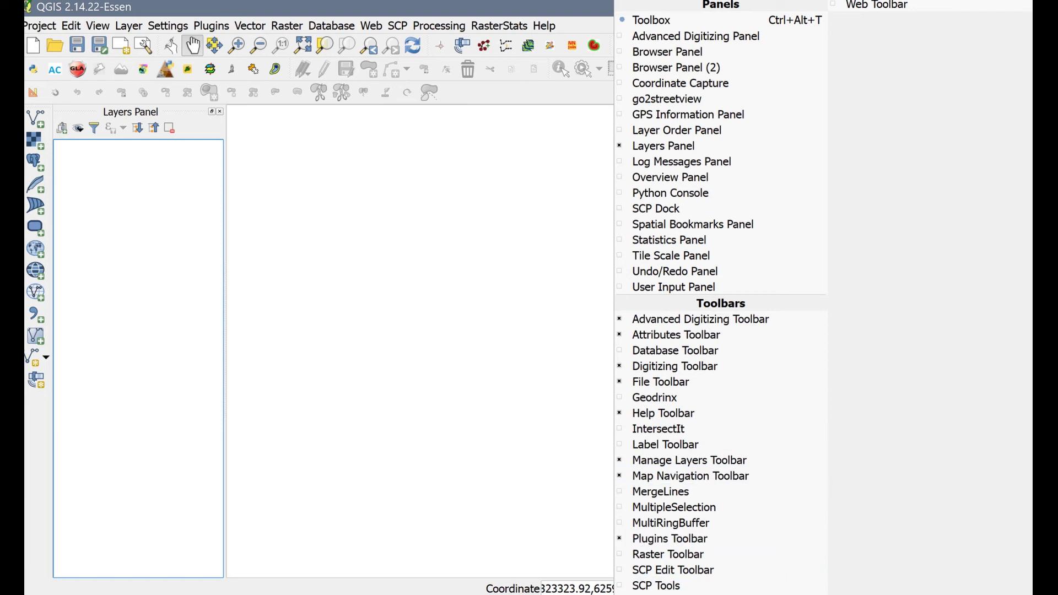
left_click(679, 21)
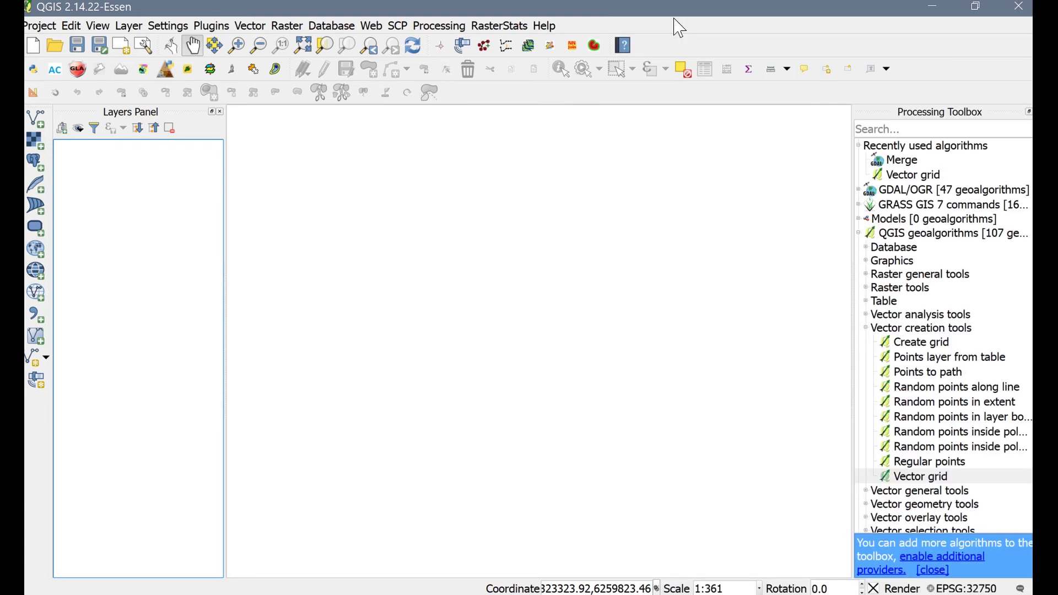
left_click(866, 327)
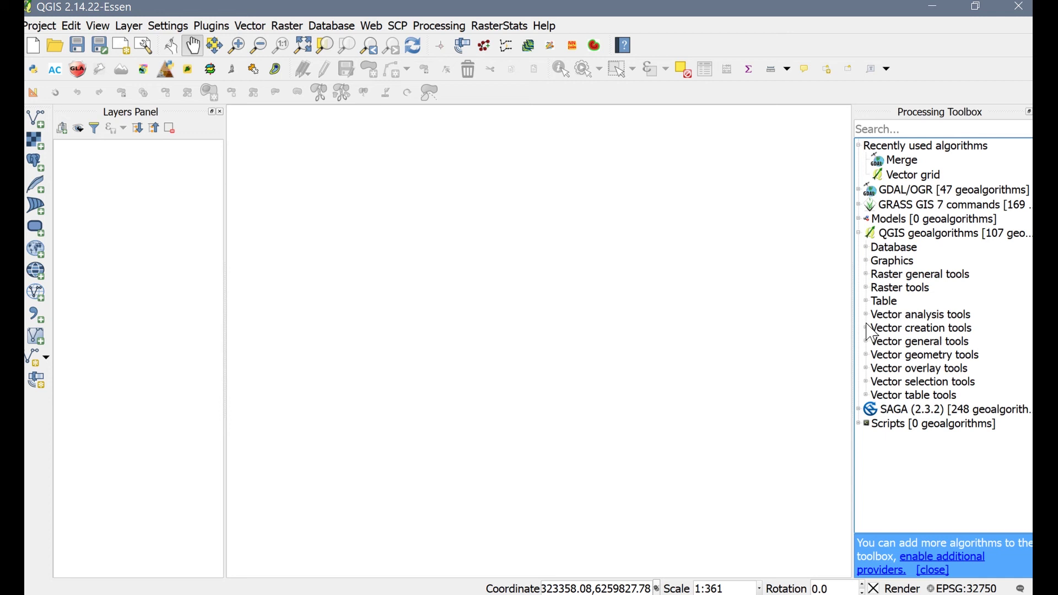
left_click(858, 233)
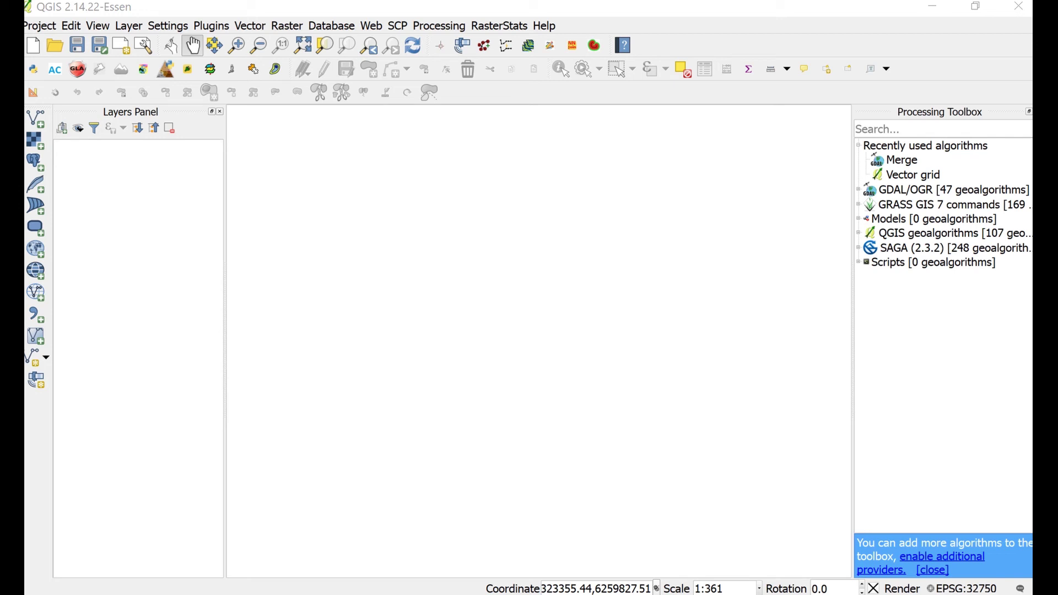
- Drag the 2016-2-15_BGREN raster file from the browser onto the map canvas
mouse_move(927, 424)
left_mouse_down()
mouse_move(673, 402)
mouse_move(579, 385)
mouse_move(576, 371)
left_mouse_up()
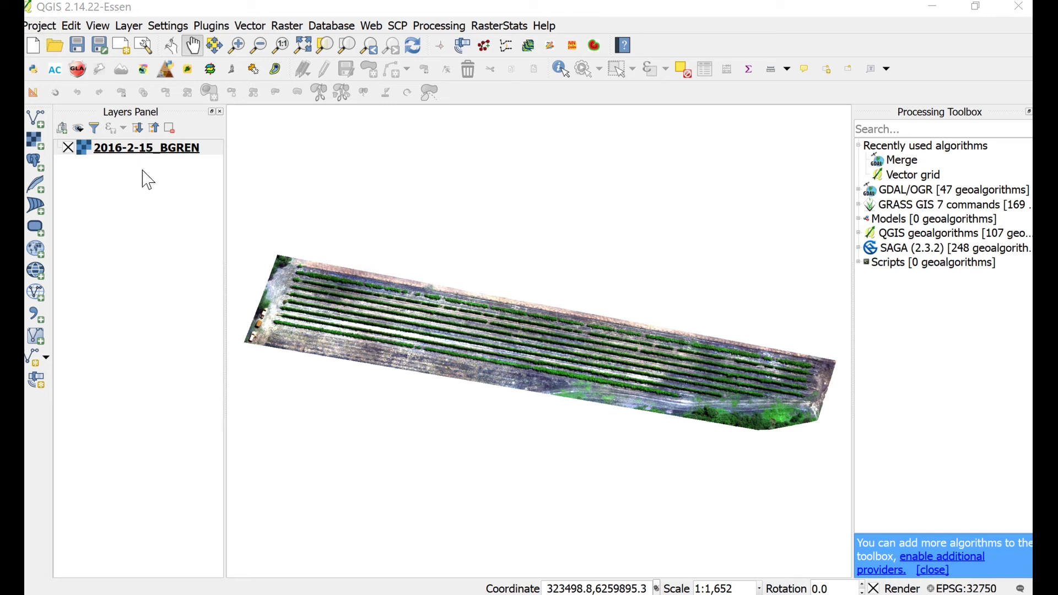
- In the 2016-2-15_BGREN layer properties, assign Band 3 to red and Band 1 to blue
right_click(147, 148)
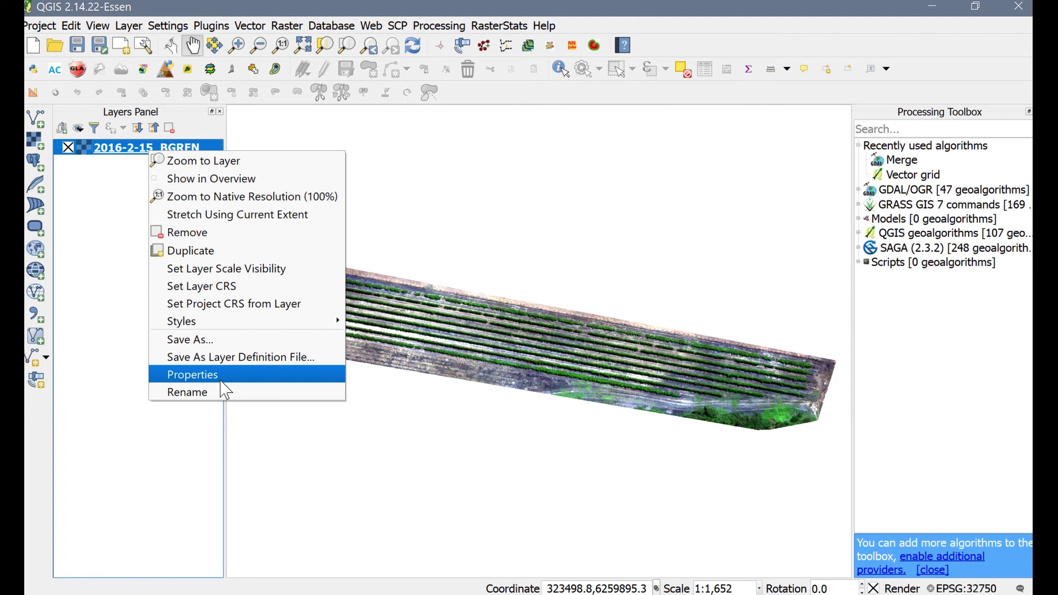
left_click(222, 381)
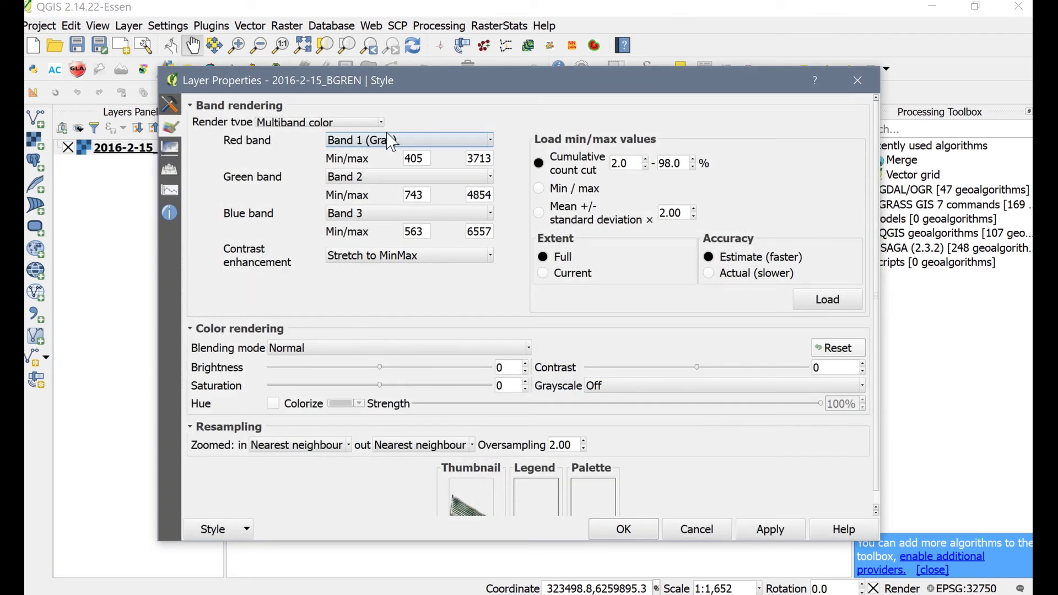
left_click(391, 141)
left_click(410, 195)
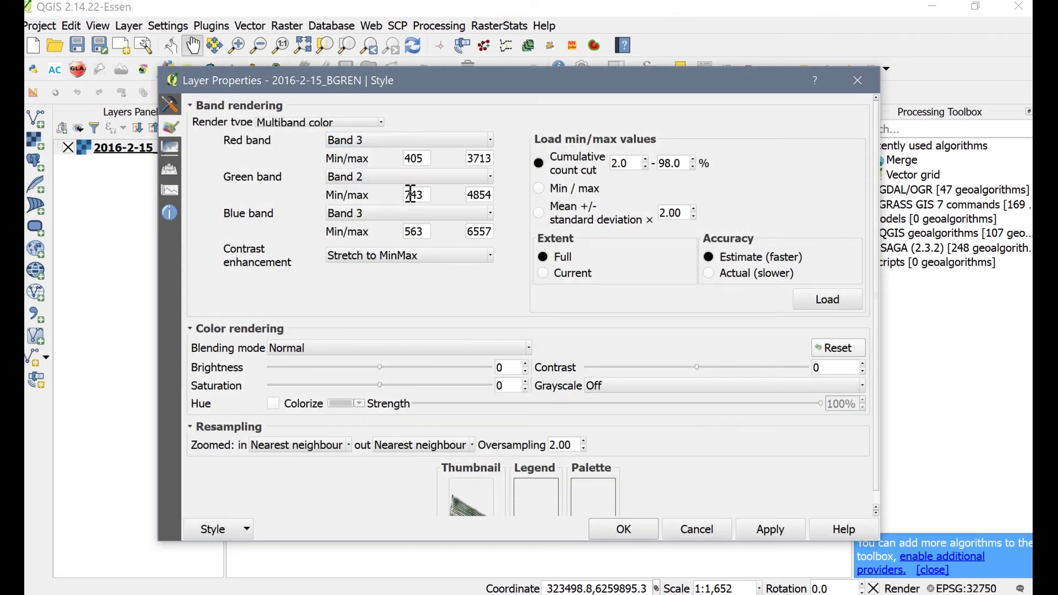
left_click(394, 214)
left_click(392, 240)
- Set the cumulative cut to 0.2–99.8%, reload min/max and apply the rendering
left_click_drag(637, 163, 559, 166)
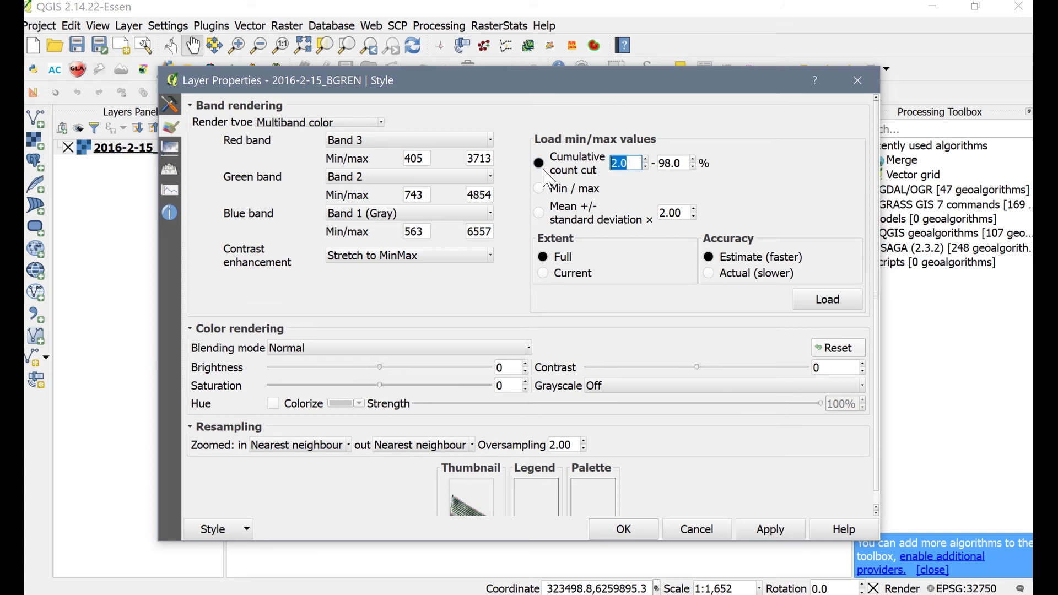
type("0.2")
left_click_drag(690, 163, 652, 172)
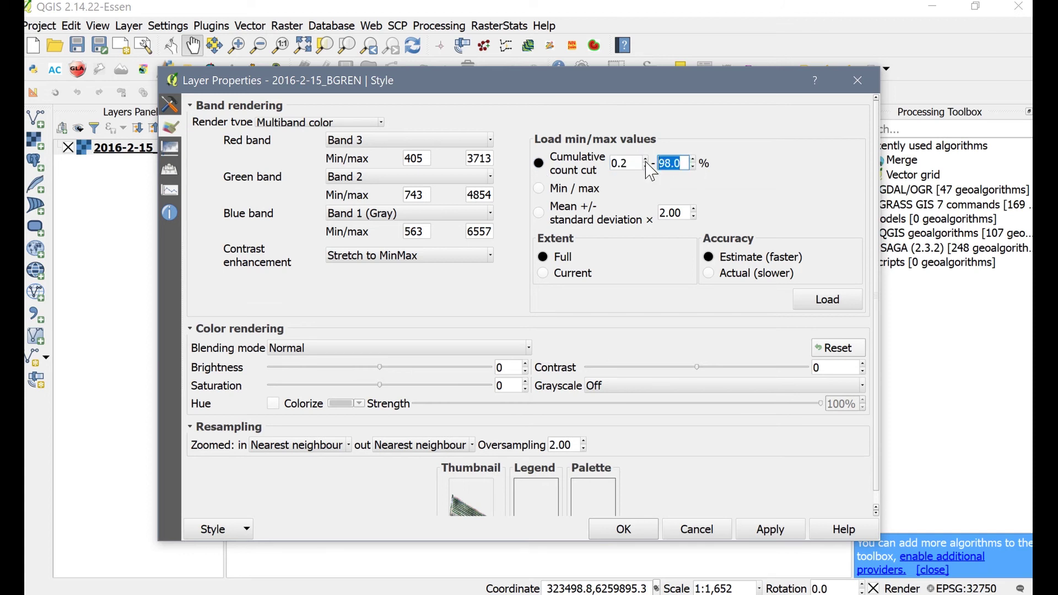
type("99.8")
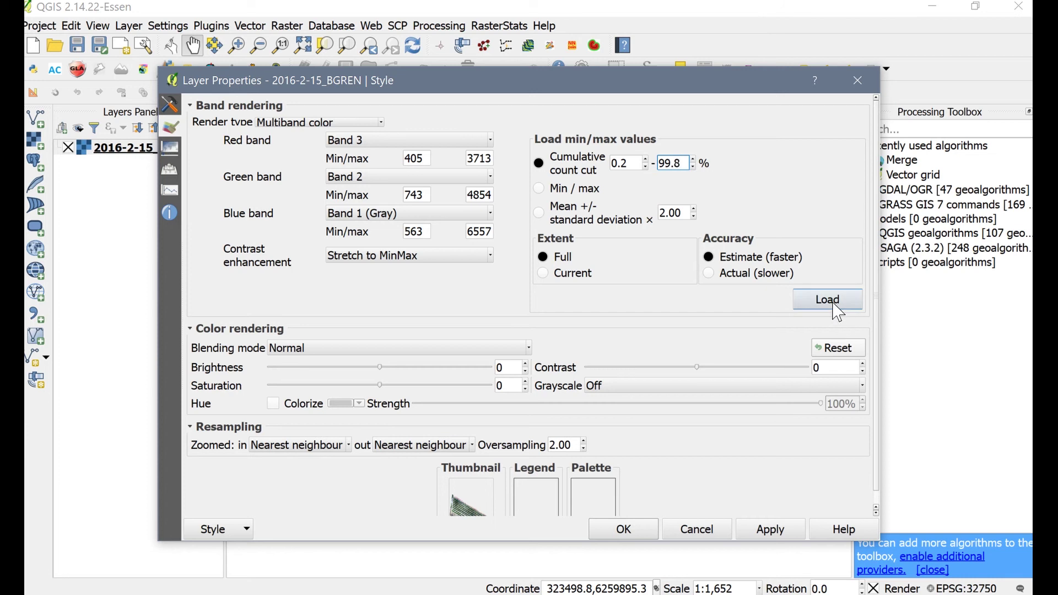
left_click(833, 302)
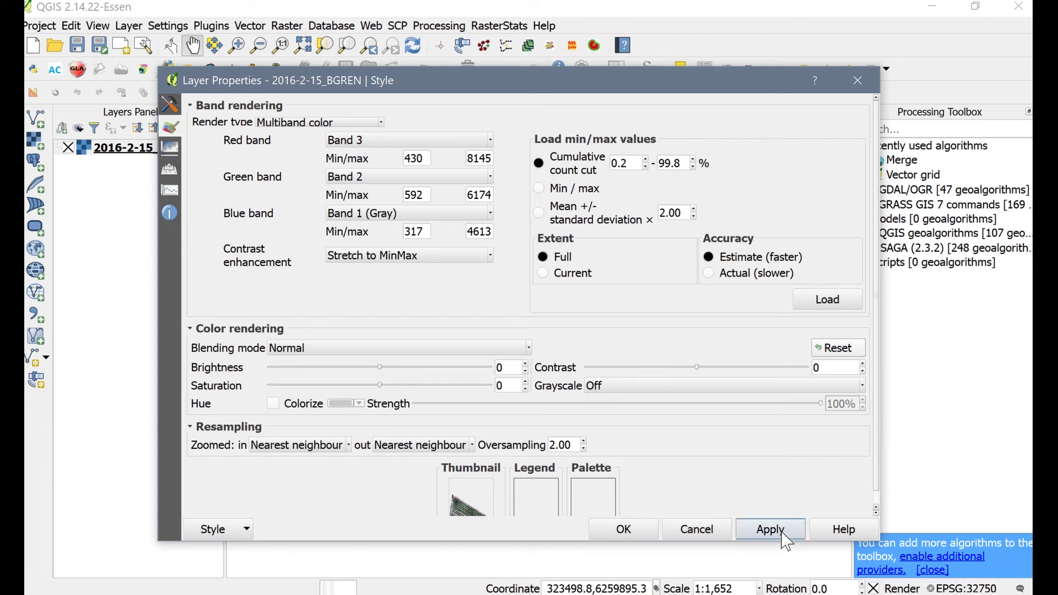
left_click(634, 531)
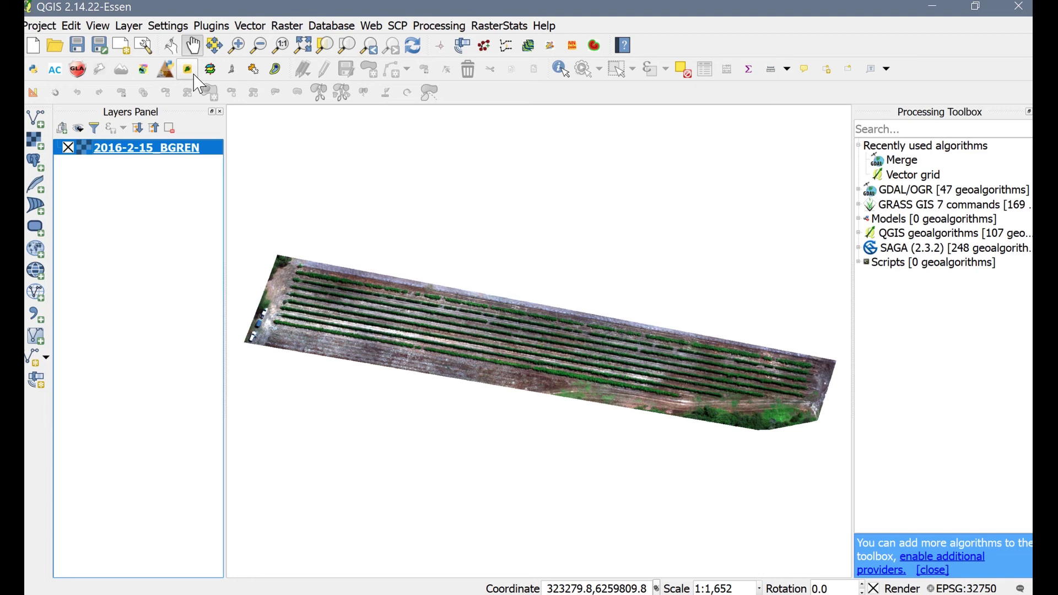
- Zoom into the left end of the vineyard field and pan slightly up and left over the rows
left_click(237, 44)
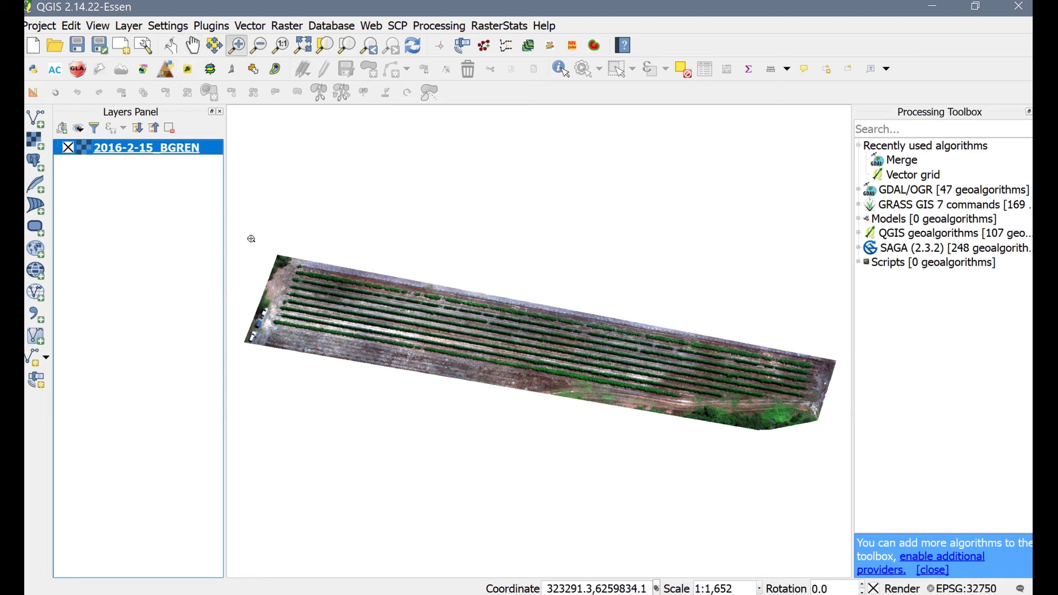
left_click_drag(250, 238, 383, 338)
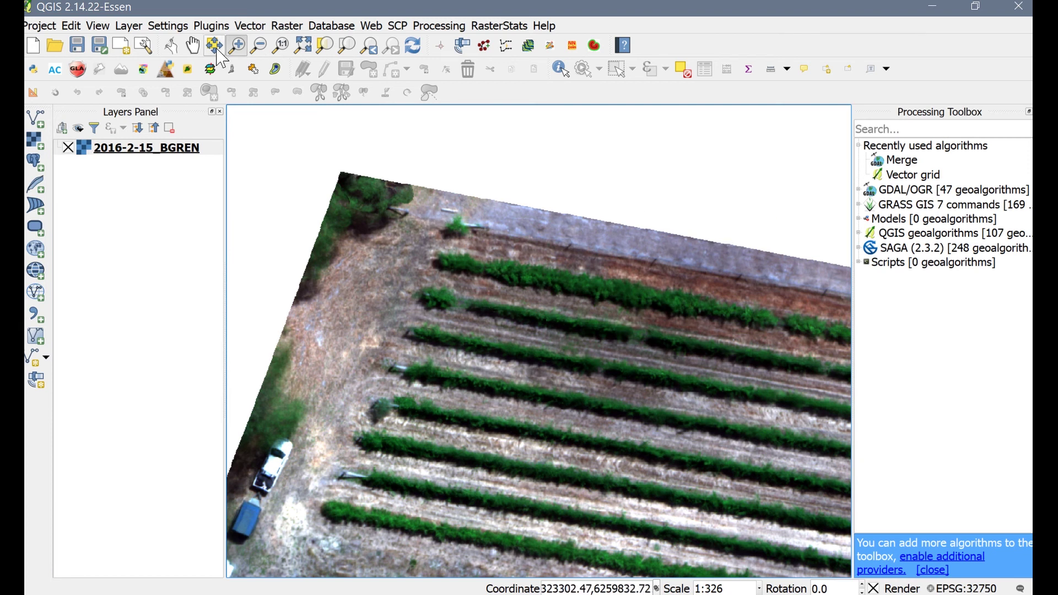
left_click(193, 46)
left_click_drag(574, 486, 551, 430)
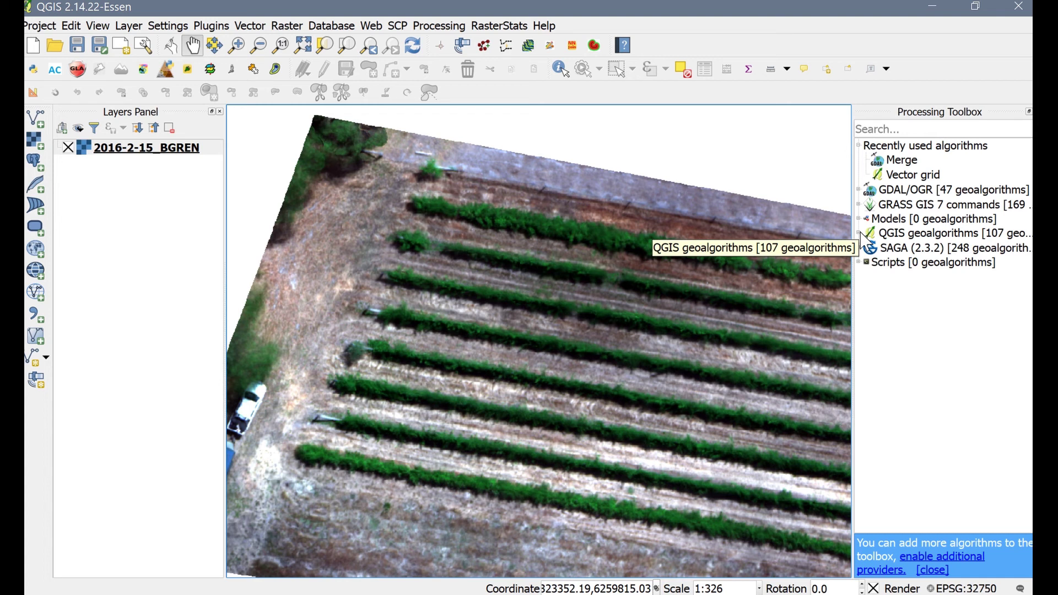
- Open the Vector grid algorithm and draw its extent over the vineyard rows on the map
left_click(862, 235)
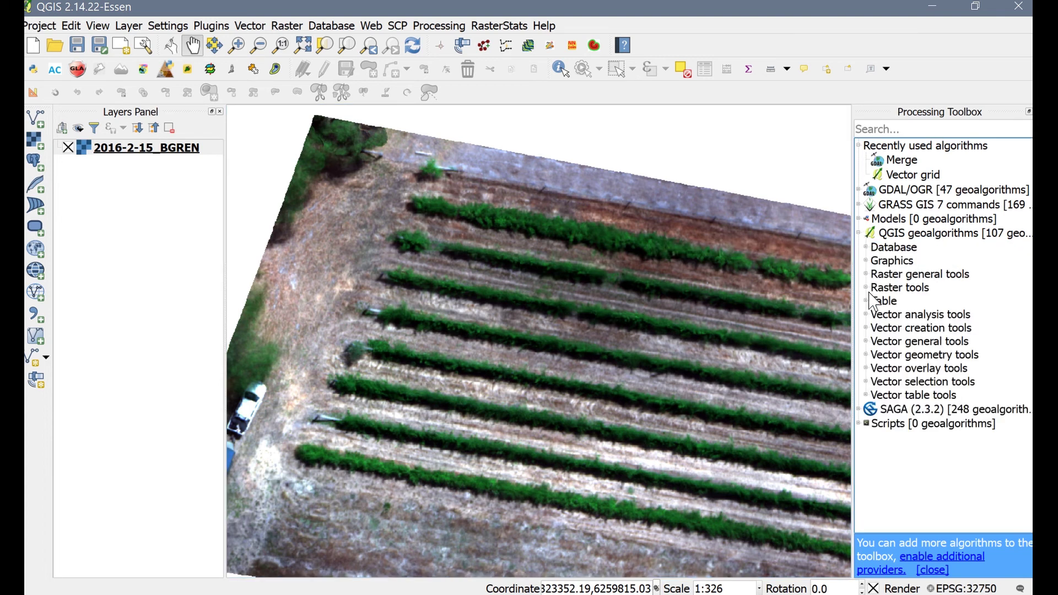
left_click(866, 328)
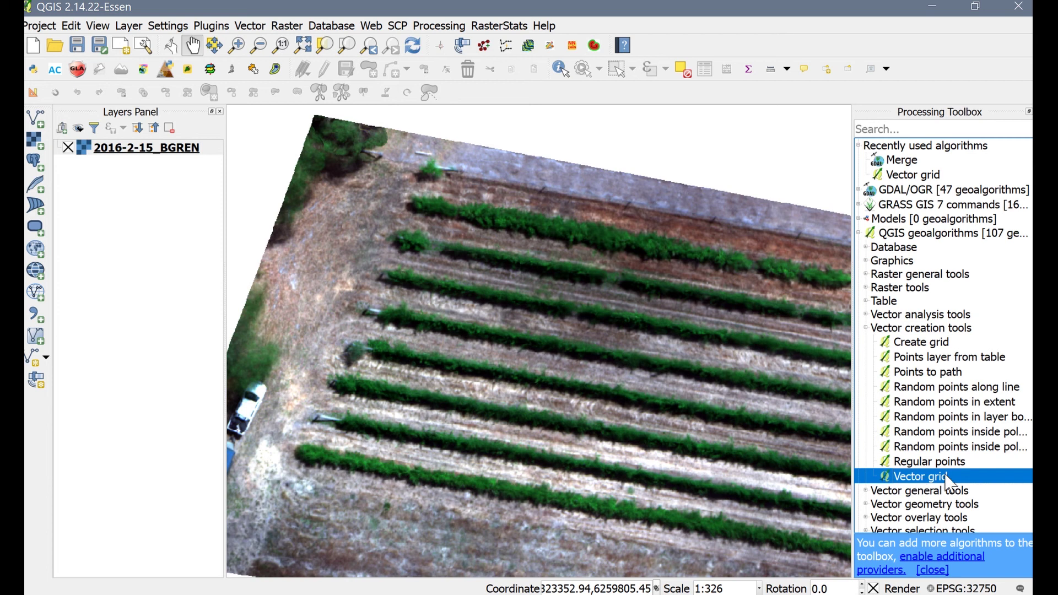
double_click(973, 477)
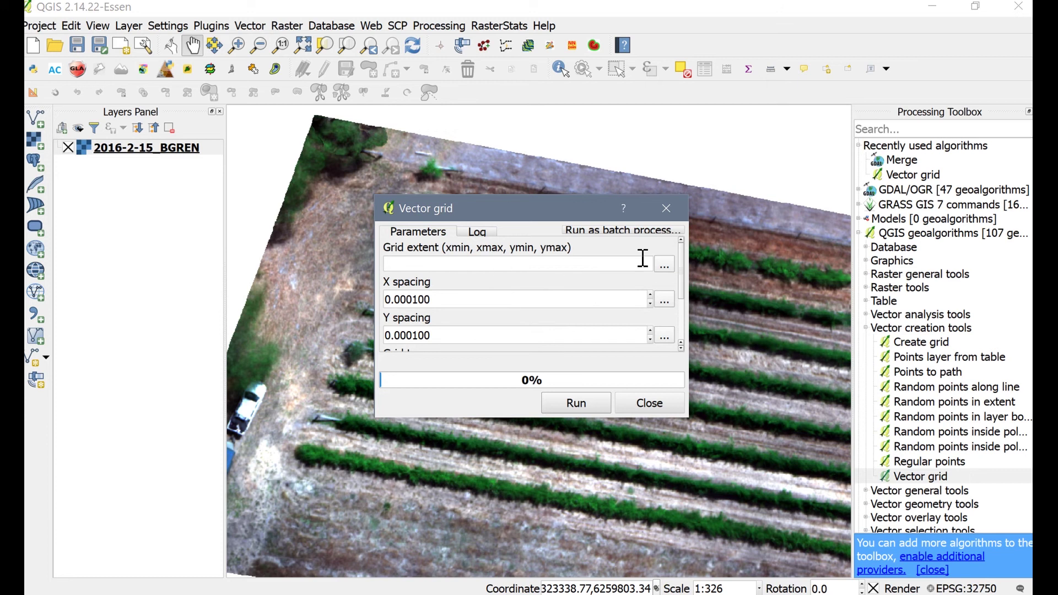
left_click(666, 267)
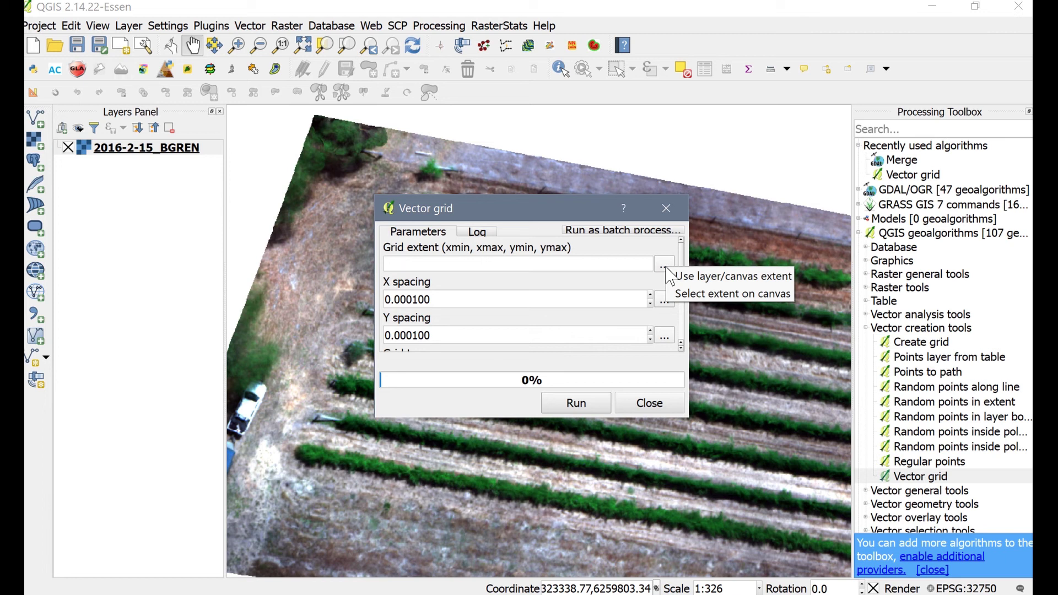
left_click(691, 294)
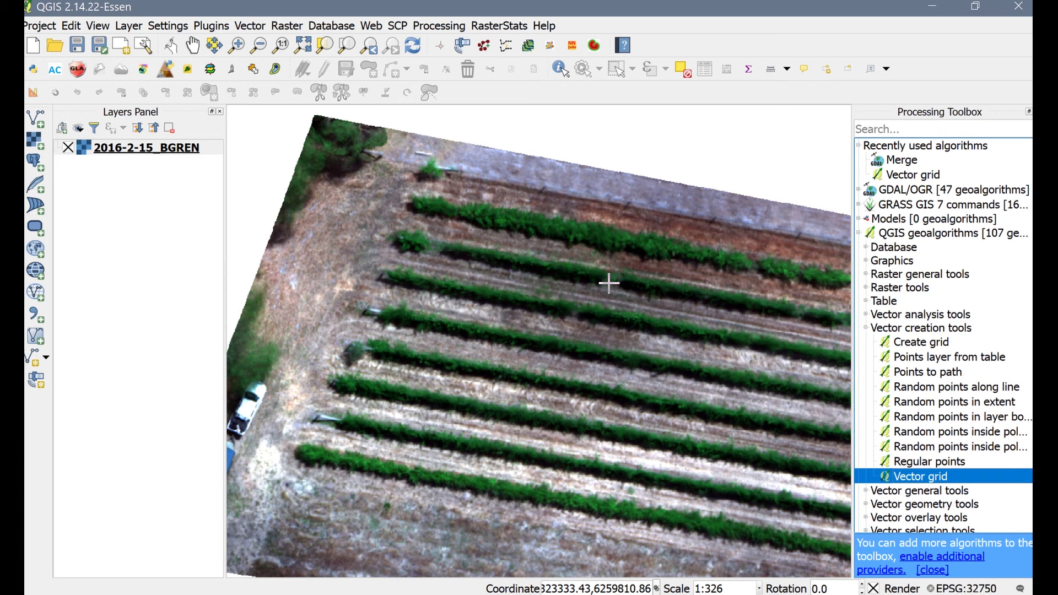
left_click_drag(368, 230, 621, 330)
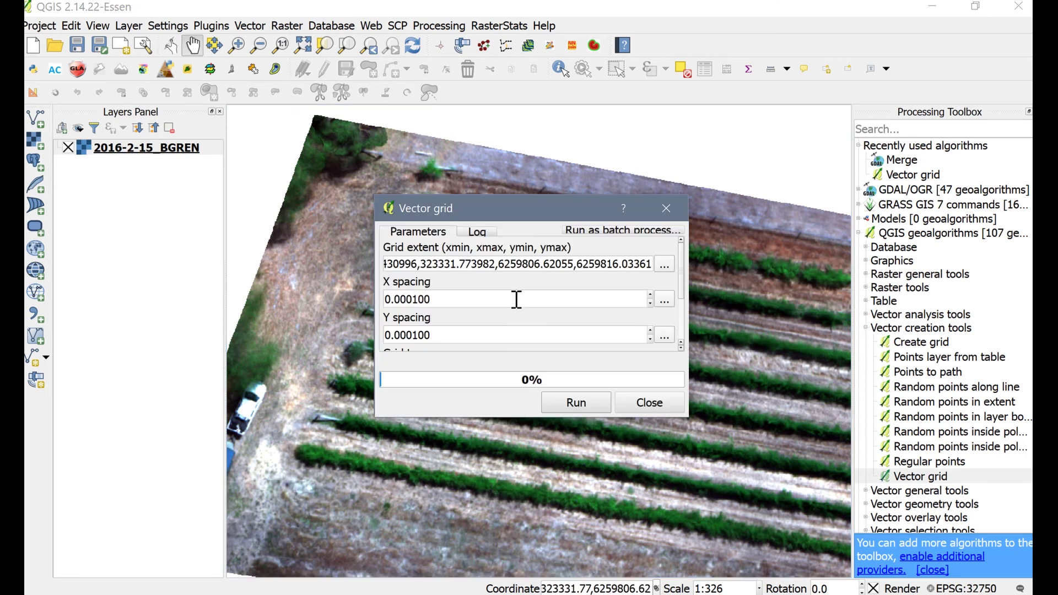
- Set the grid X spacing to 8 and Y spacing to 3
left_click_drag(508, 300, 386, 302)
key("BackSpace")
type("8")
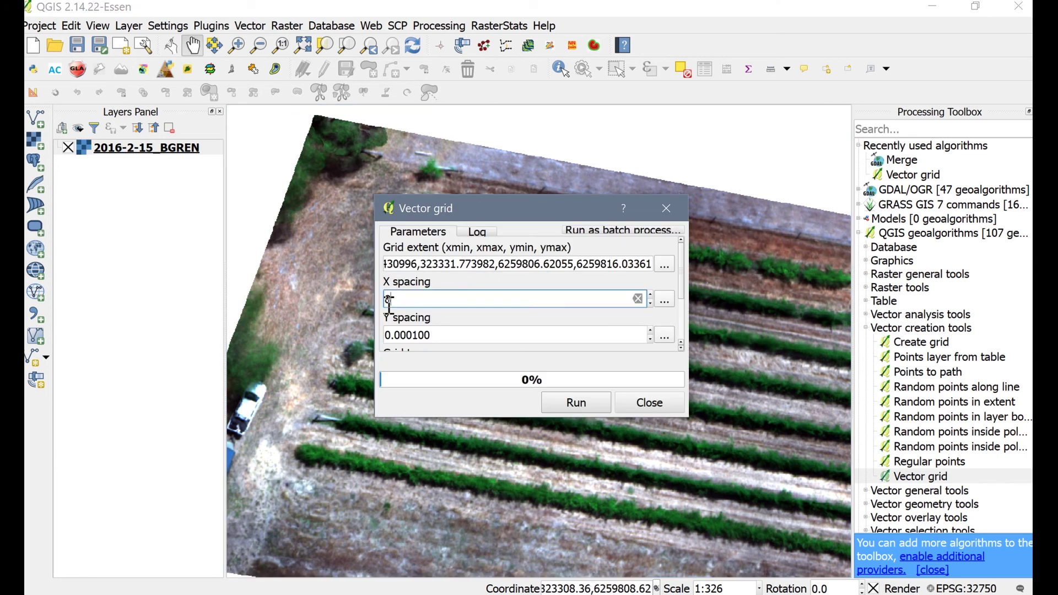
key("Tab")
type("3")
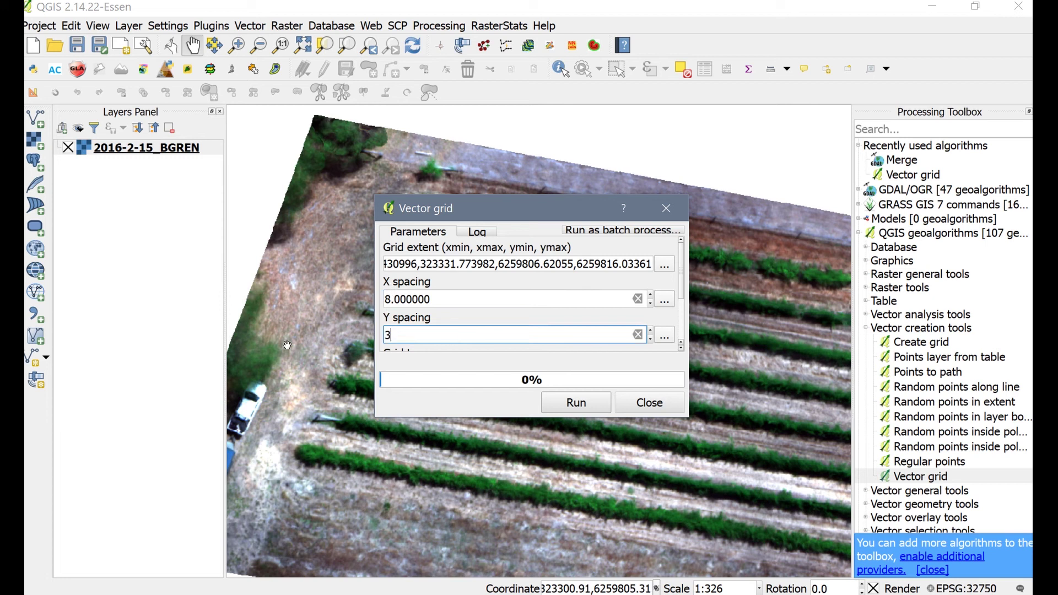
scroll(484, 332, "down", 1)
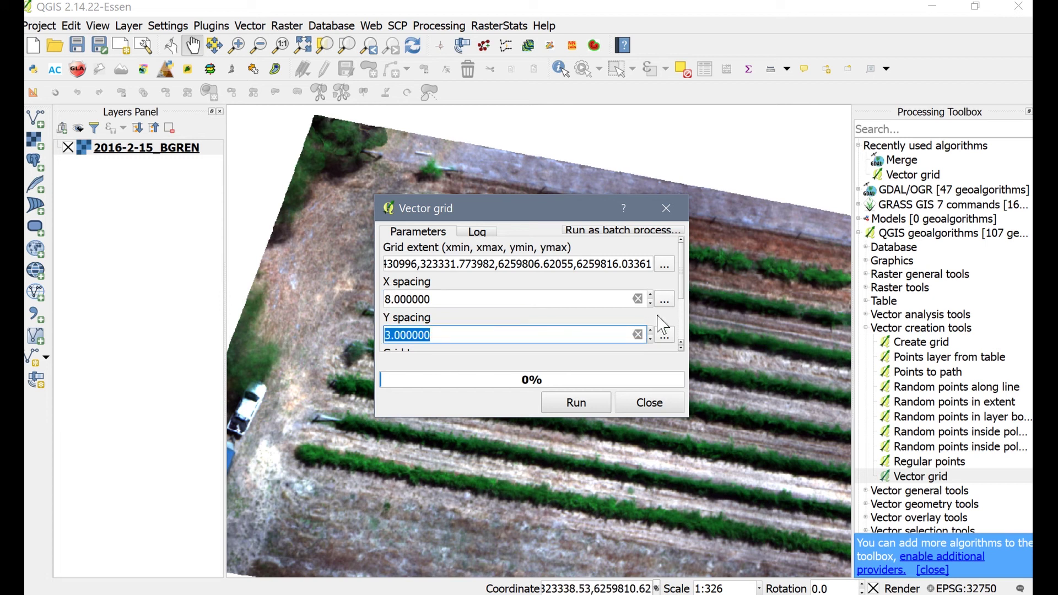
left_click(650, 331)
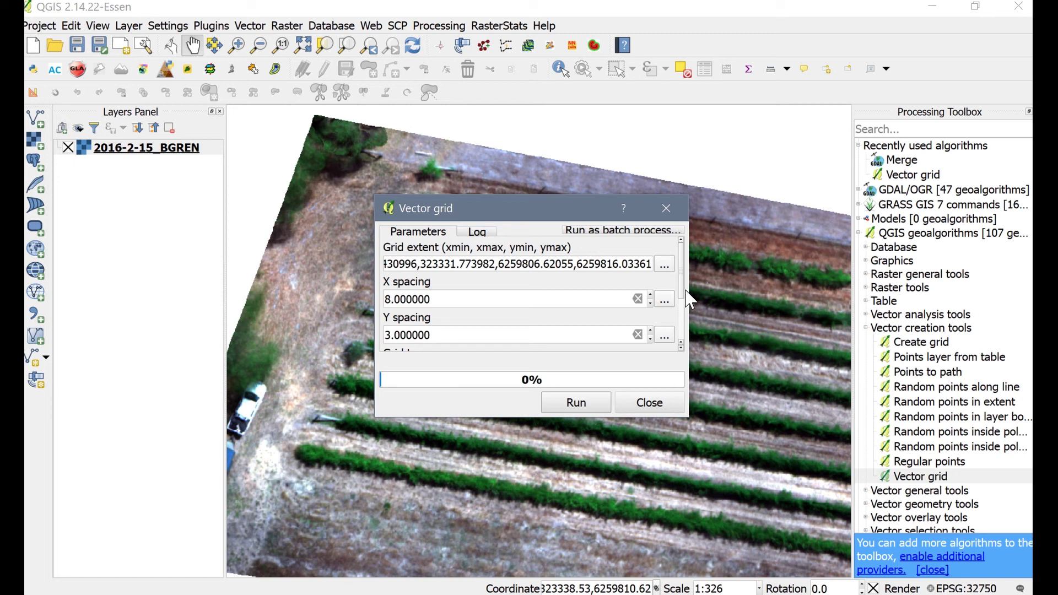
- Save the grid output to file Grid_8mx3m and run the Vector grid algorithm
scroll(682, 309, "down", 3)
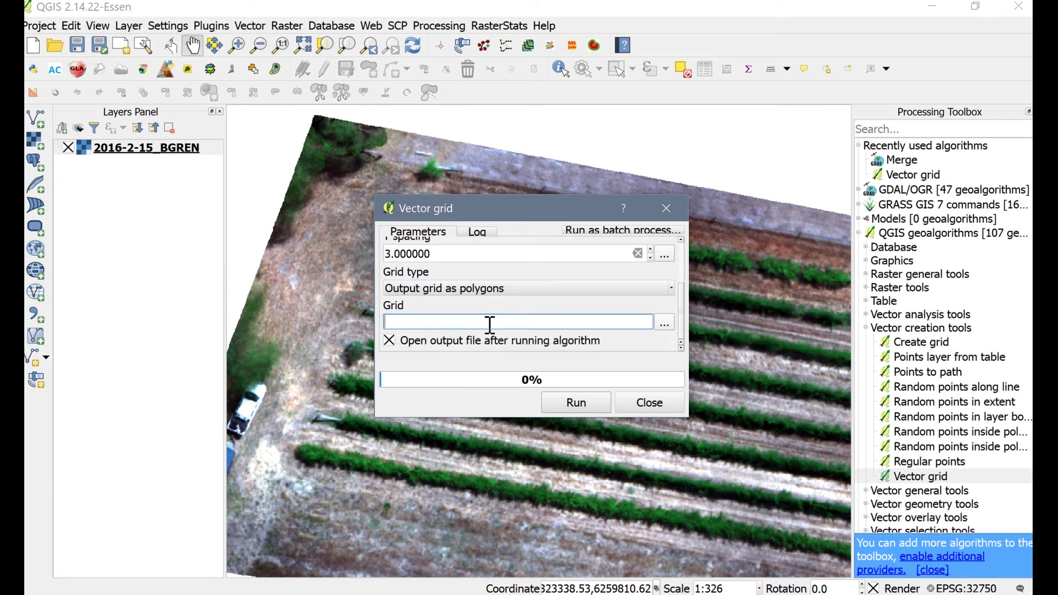
left_click(671, 327)
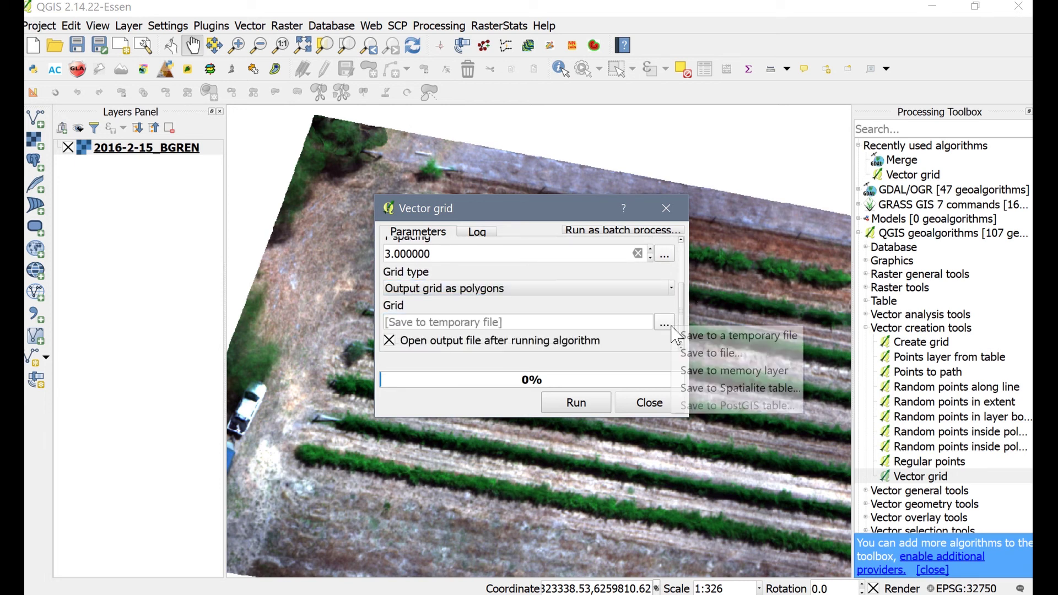
left_click(711, 354)
type("Grid_8mx3m")
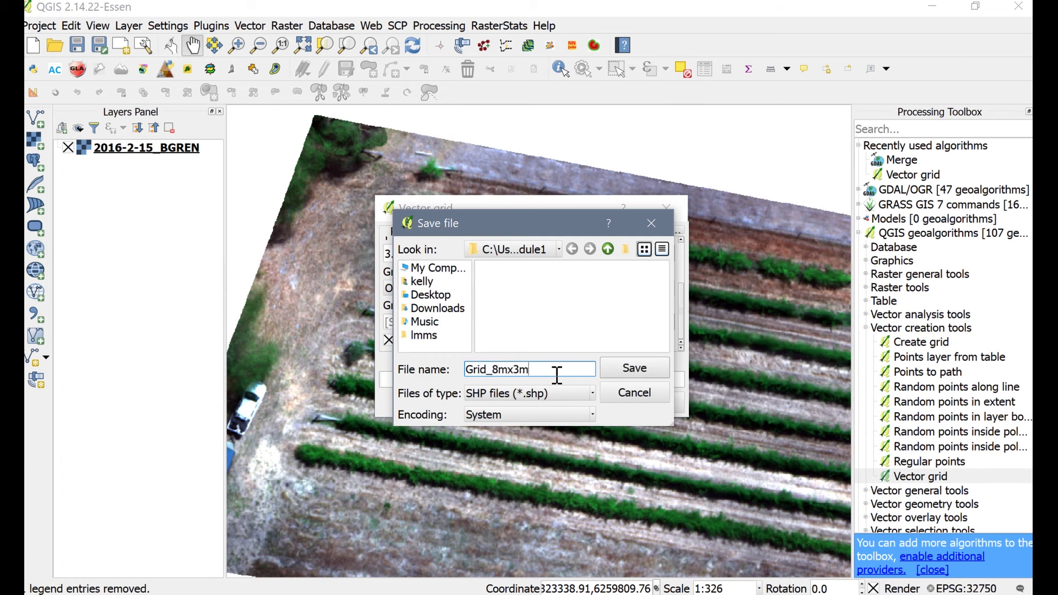
left_click(635, 368)
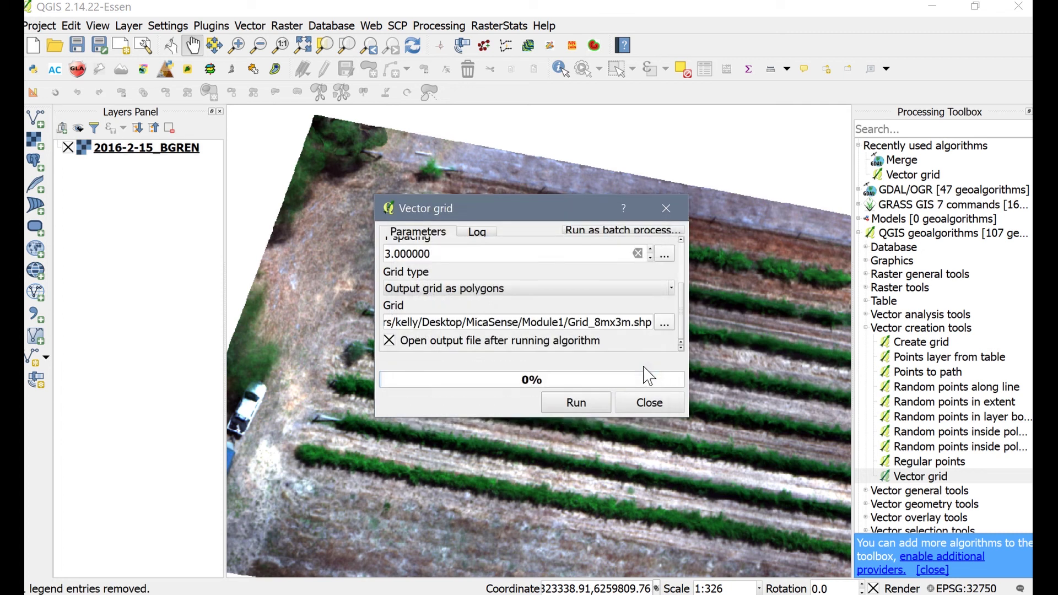
scroll(684, 301, "up", 3)
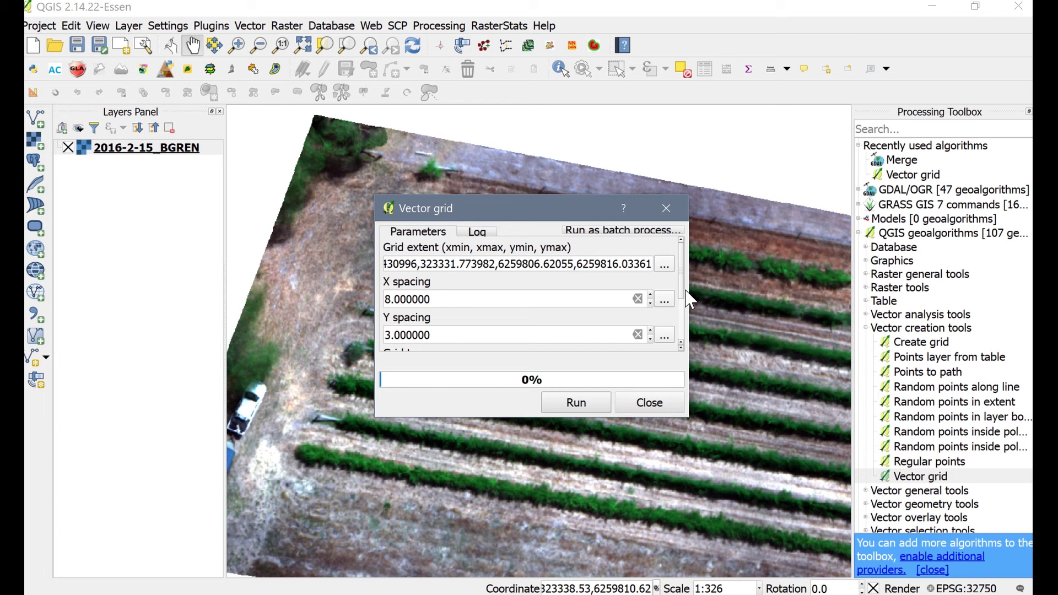
scroll(691, 300, "down", 3)
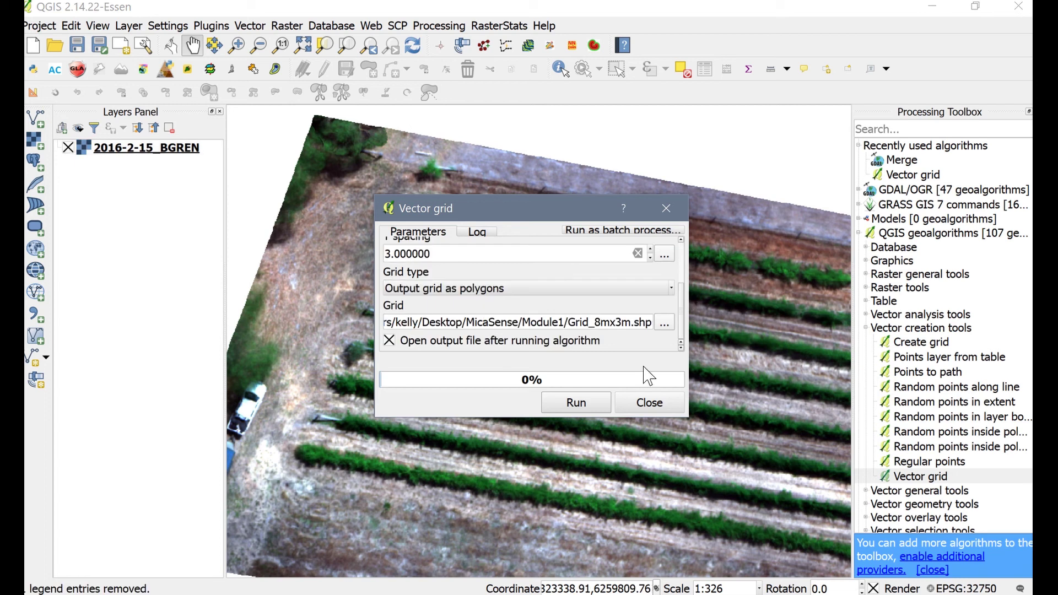
left_click(576, 404)
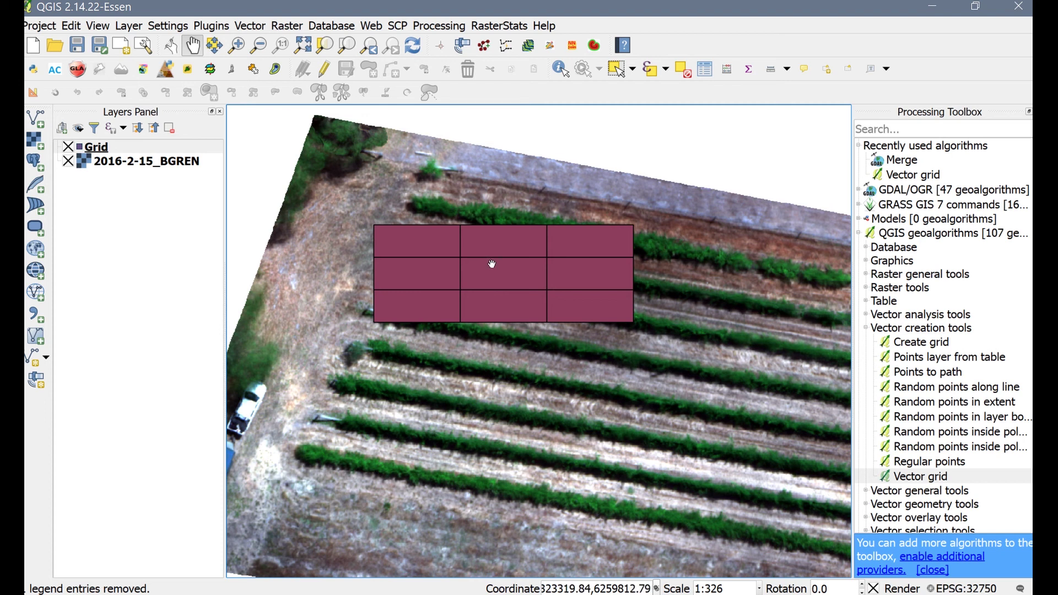
- Toggle editing on for the Grid layer from its Layers panel menu
right_click(93, 146)
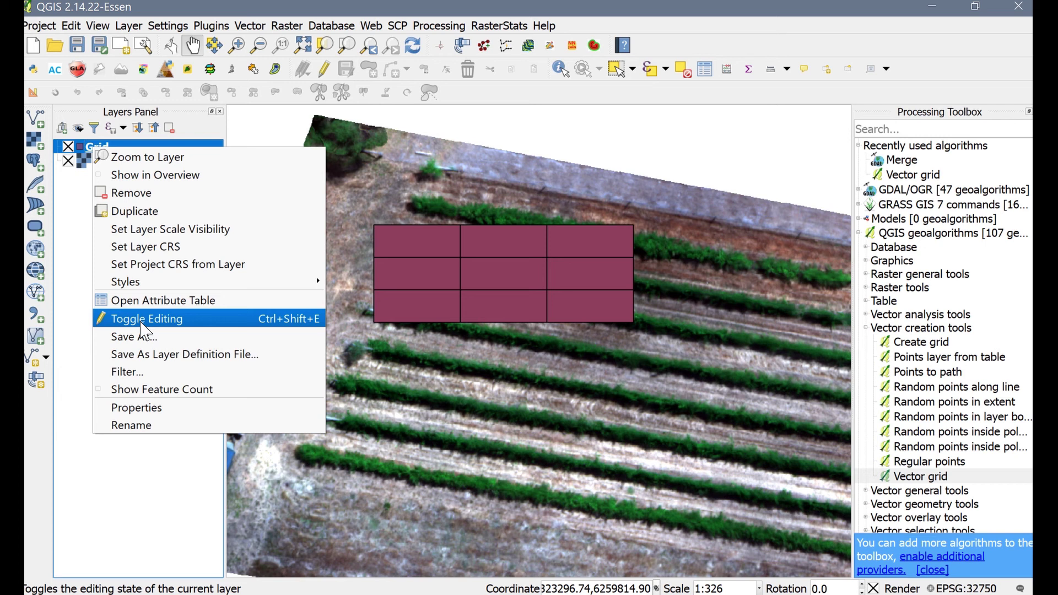
left_click(141, 323)
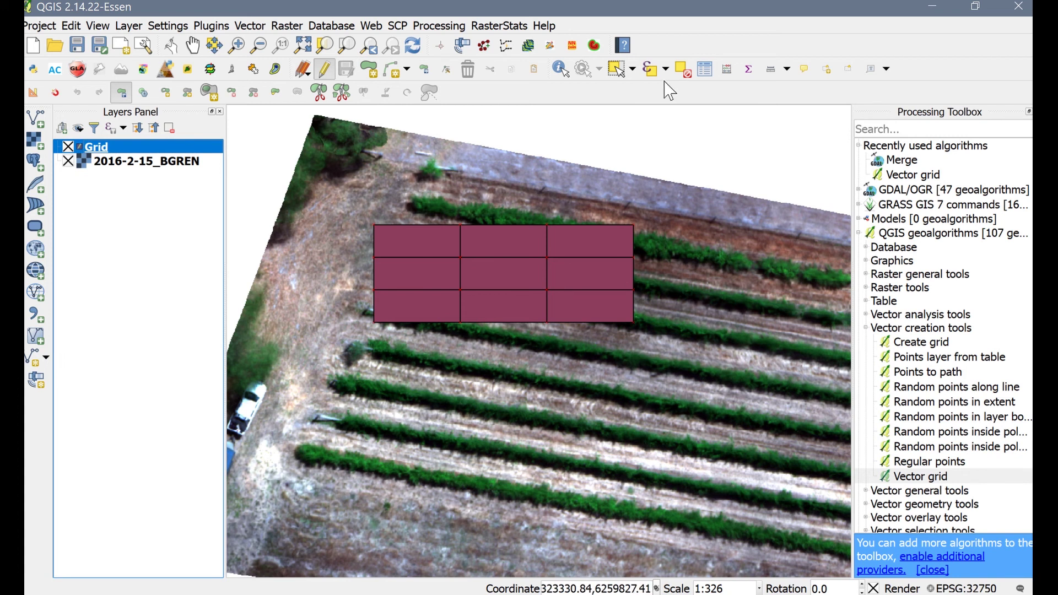
- Select all nine grid cells, rotate them to follow the sloping vine rows, then deselect
left_click(622, 70)
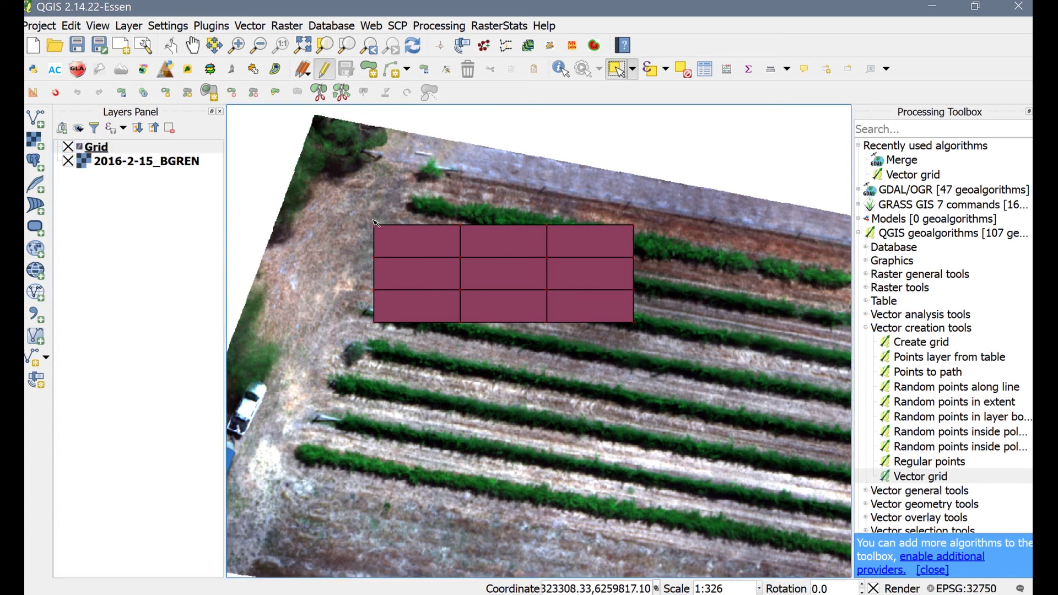
left_click_drag(370, 218, 678, 360)
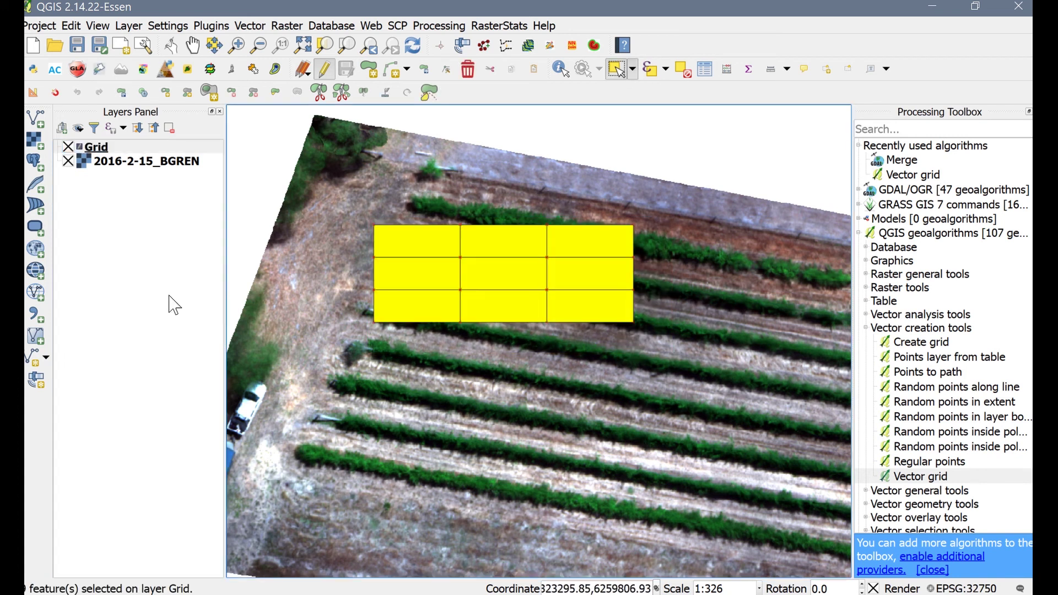
left_click(121, 92)
left_click_drag(631, 319, 620, 335)
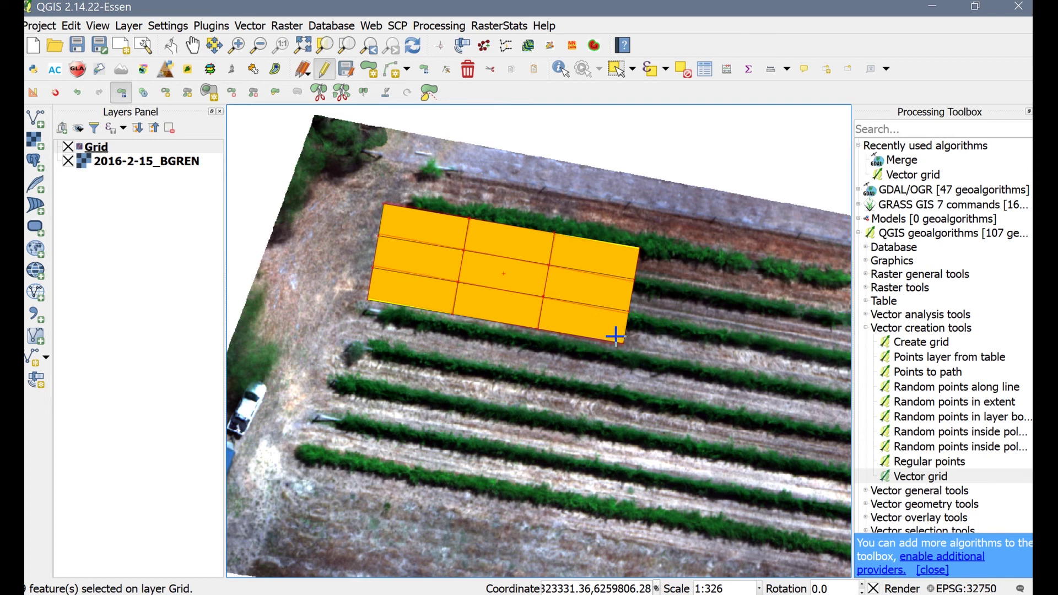
left_click(616, 337)
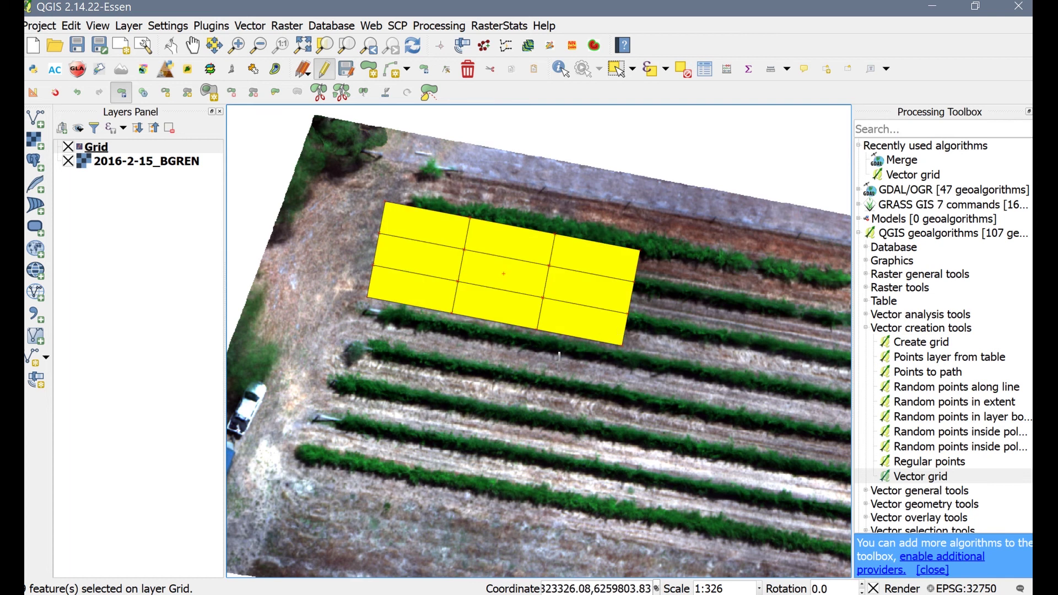
left_click(616, 333)
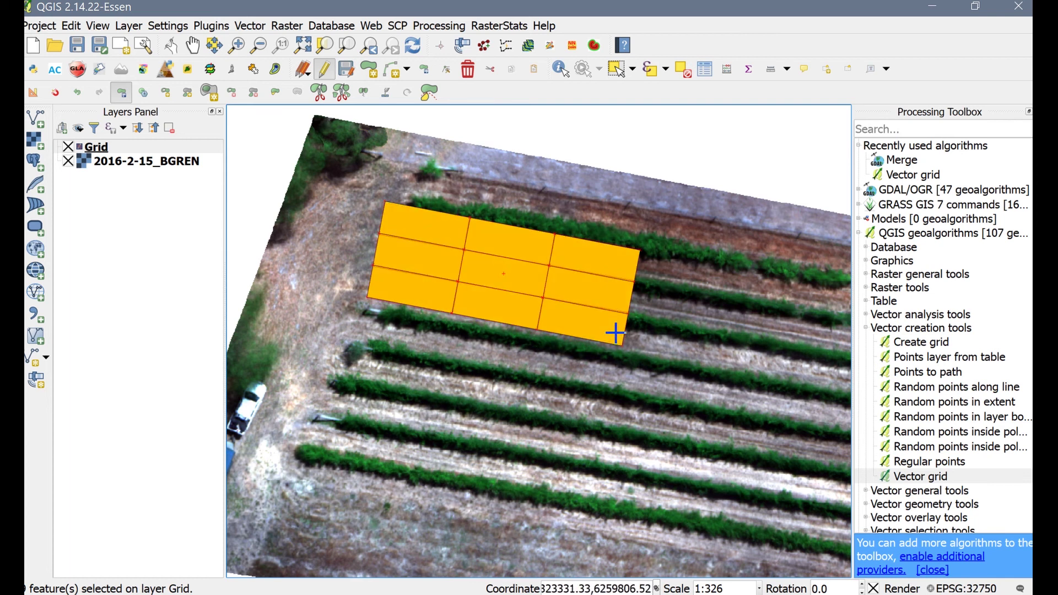
left_click(615, 332)
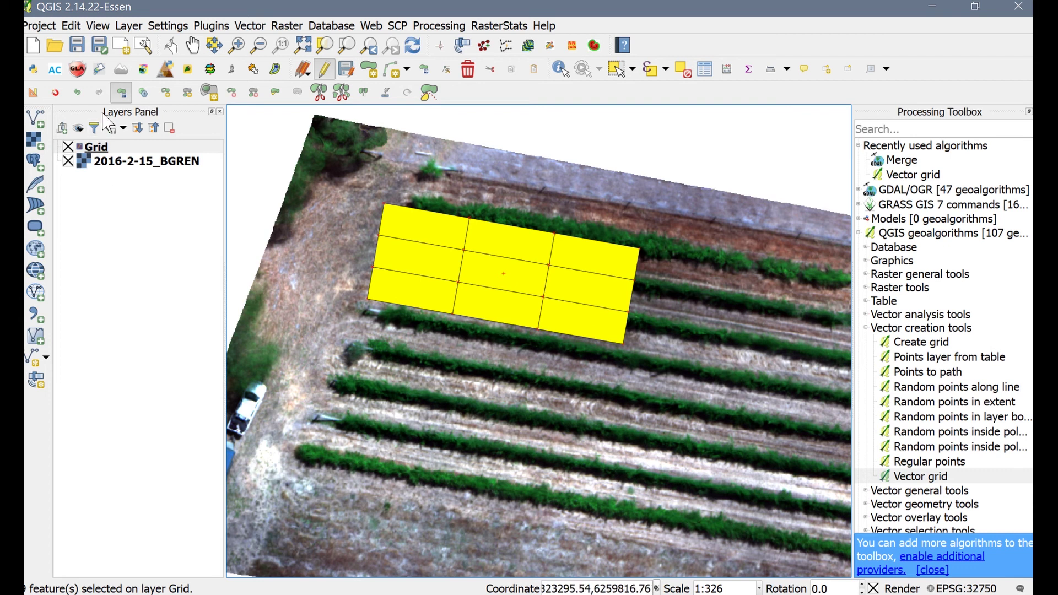
left_click(691, 76)
- Clear the selection, then select the top row of grid cells and shift it onto a vine row
left_click(693, 77)
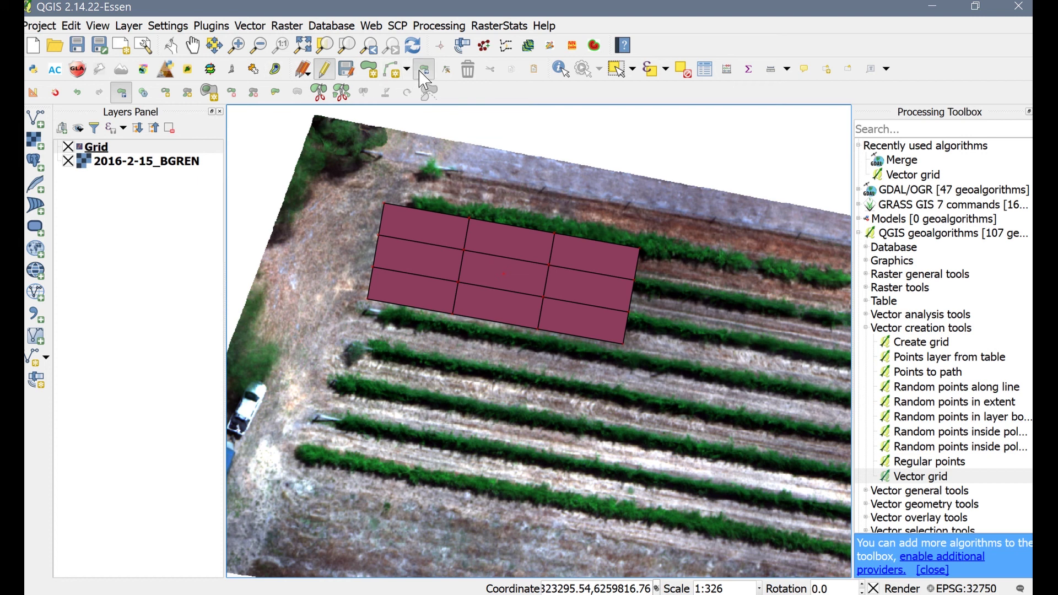
left_click(620, 72)
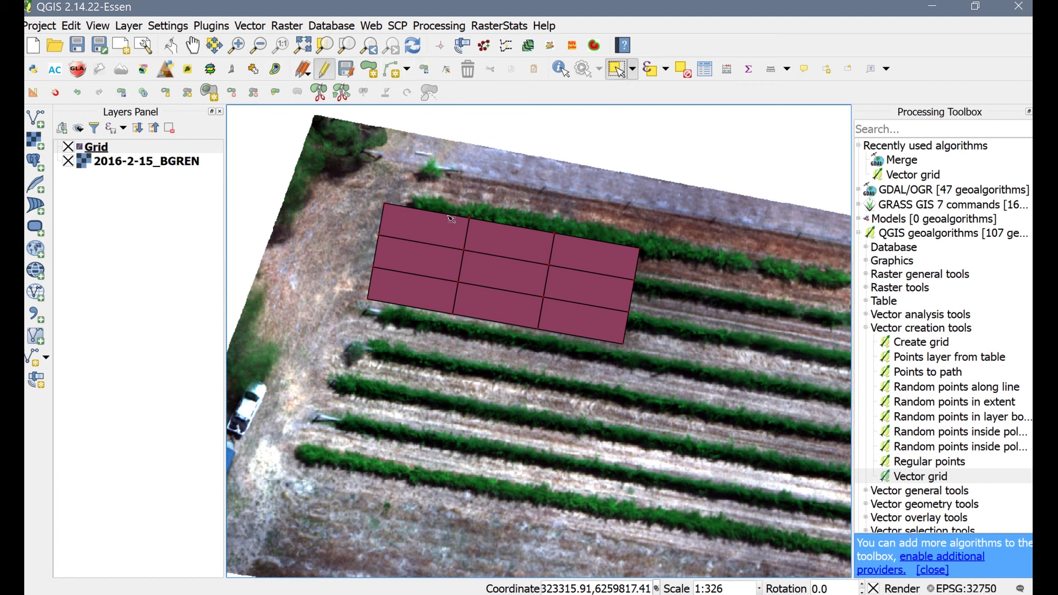
left_click_drag(454, 215, 582, 243)
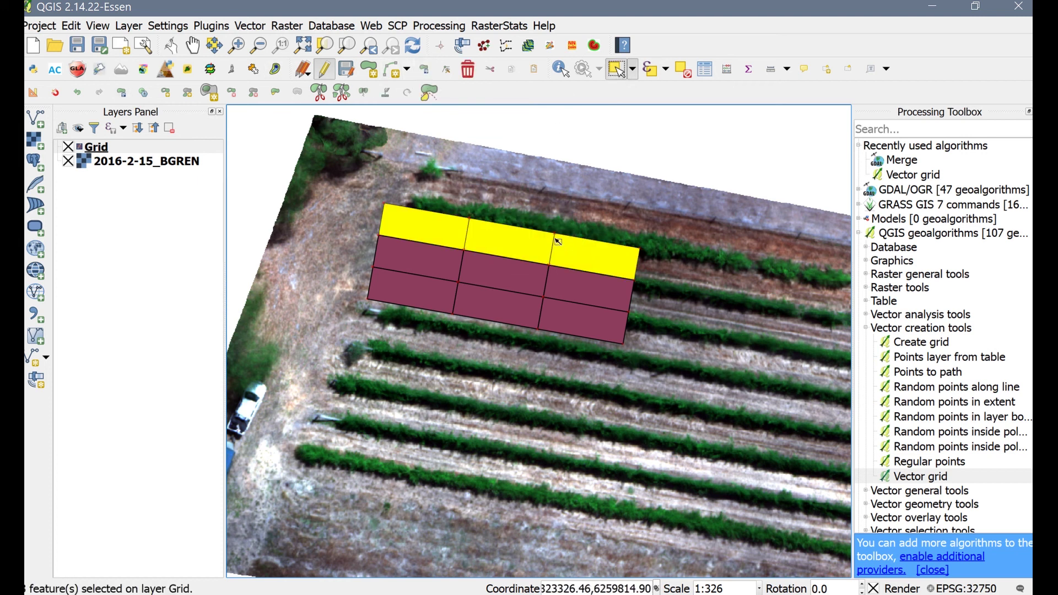
left_click(425, 70)
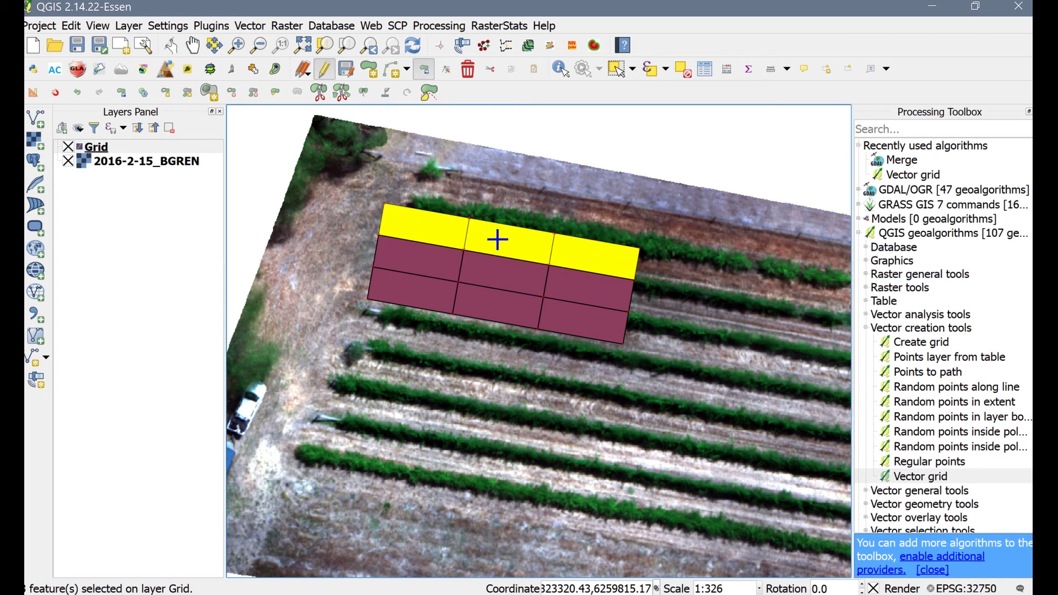
left_click_drag(498, 237, 521, 224)
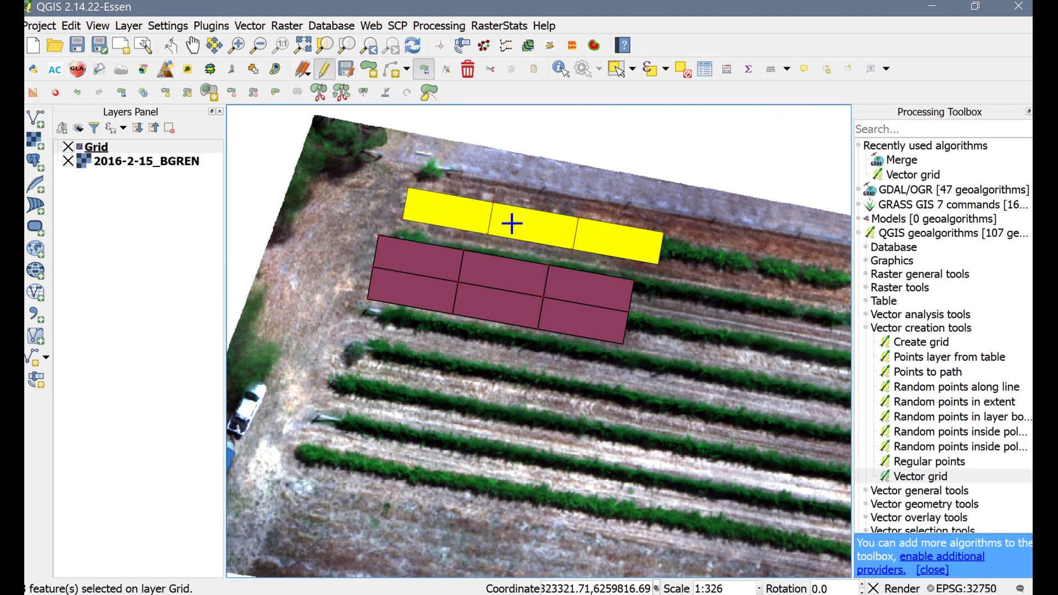
- Select the middle row of grid cells, move it into line, and deselect it
left_click(617, 68)
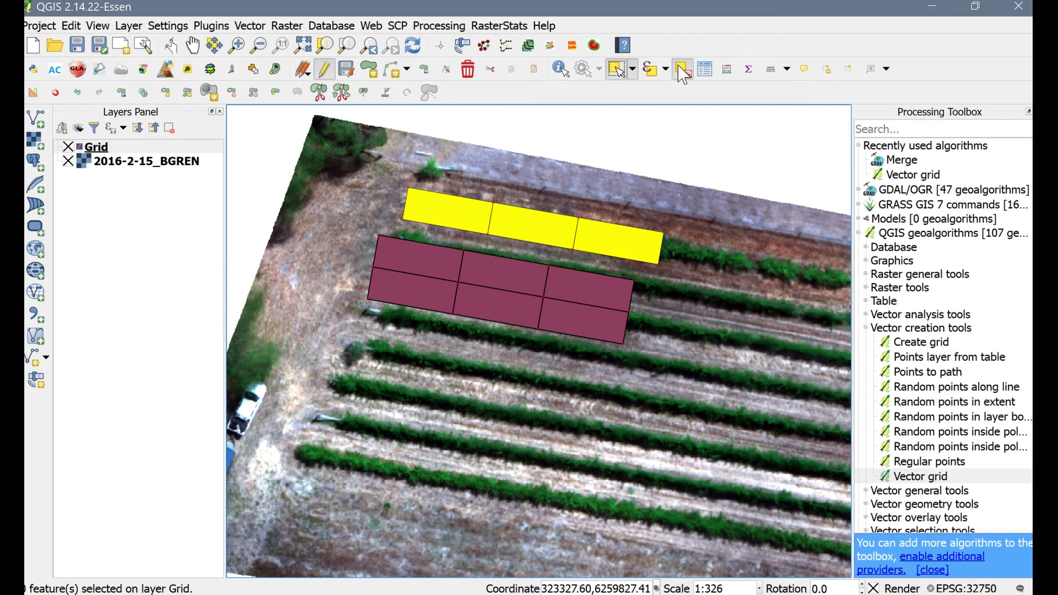
left_click(681, 71)
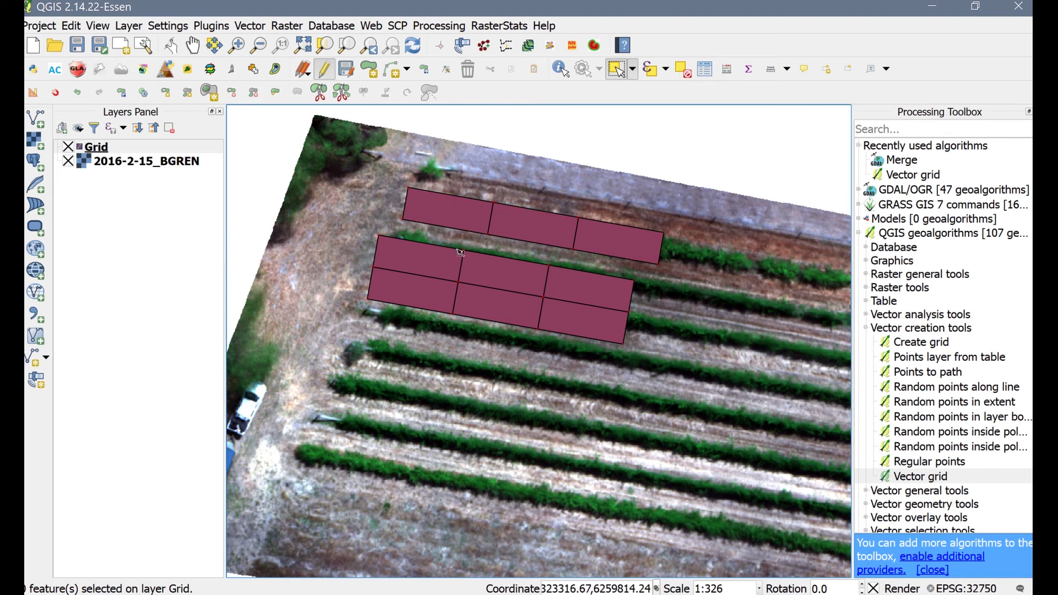
left_click_drag(458, 250, 515, 266)
left_click(424, 69)
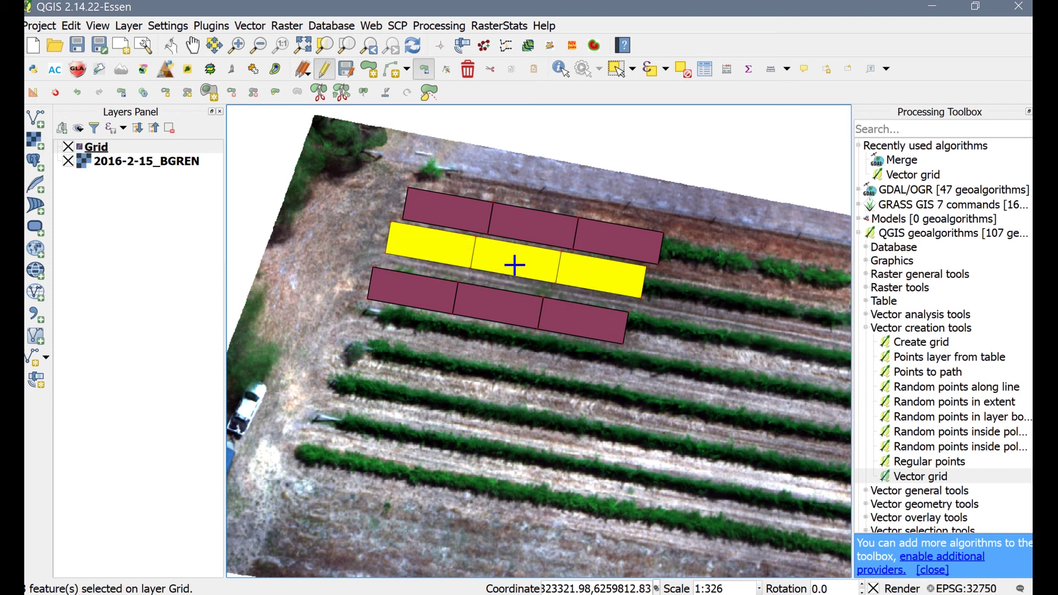
left_click(683, 69)
- Select the bottom row of grid cells, move it beneath the upper rows, and clear the selection
left_click(617, 69)
left_click_drag(428, 306, 551, 340)
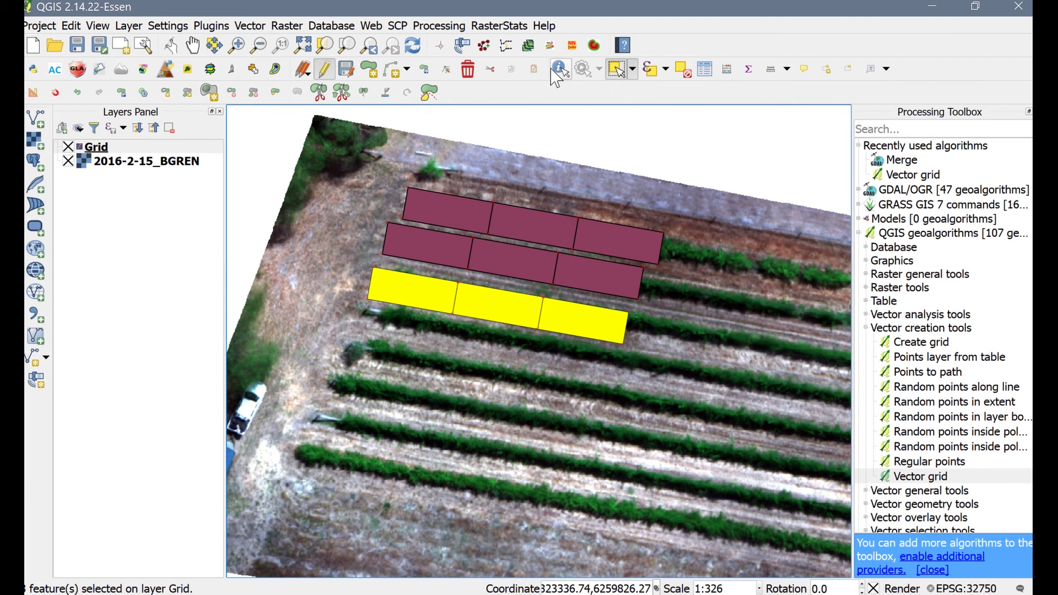
left_click(424, 69)
left_click_drag(496, 315, 504, 308)
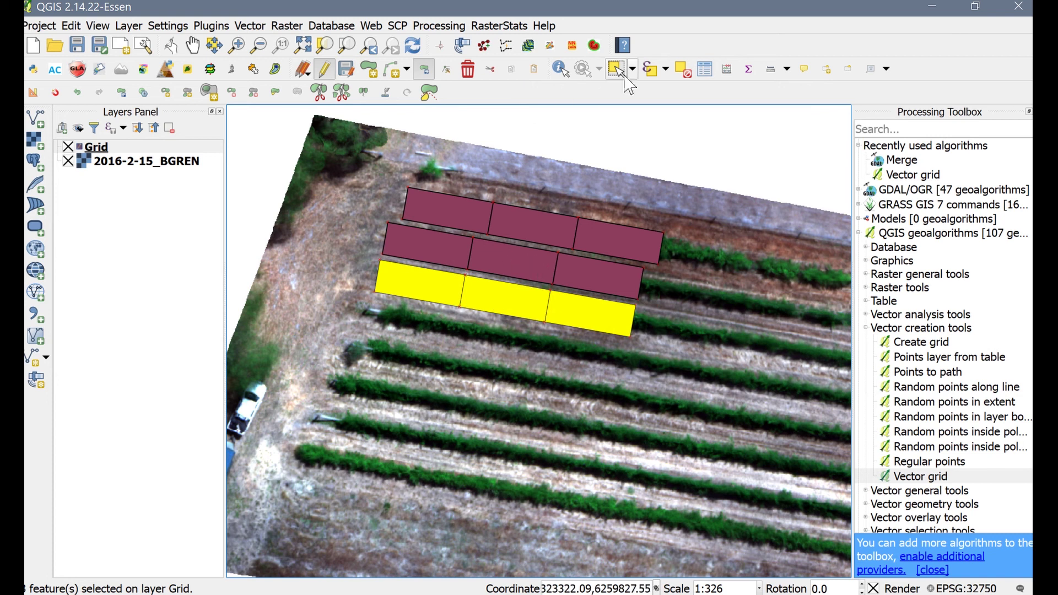
left_click(683, 83)
- Give the Grid layer's Simple fill a Transparent fill and a red border, then apply
right_click(104, 151)
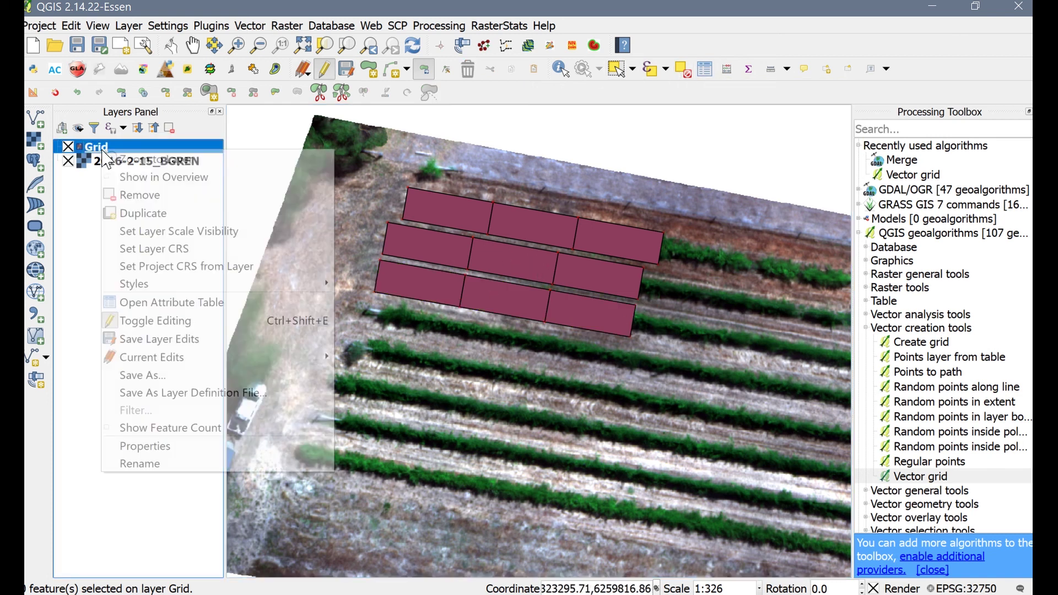
left_click(167, 450)
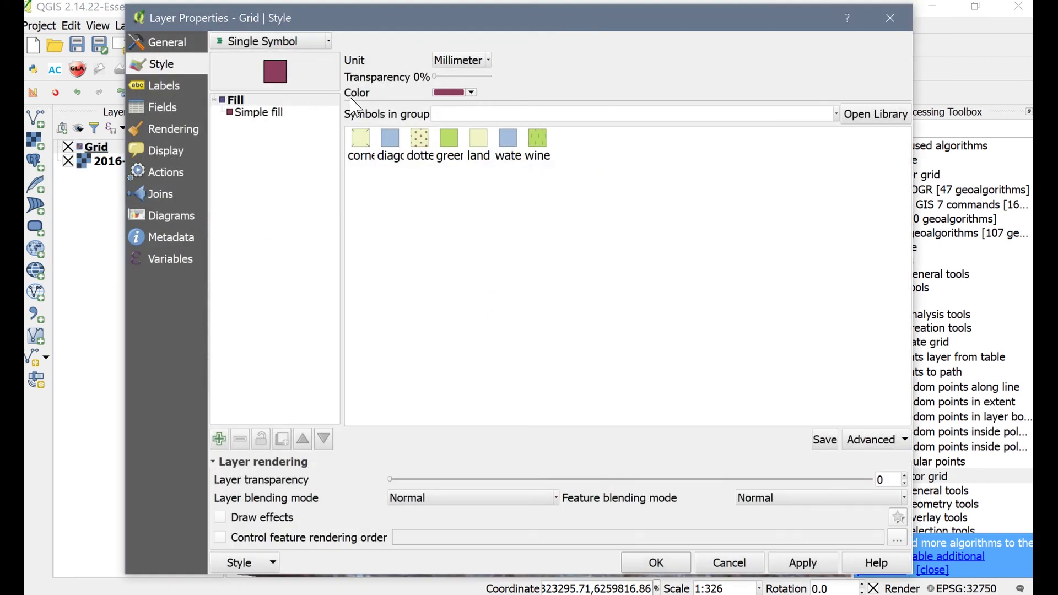
left_click(259, 113)
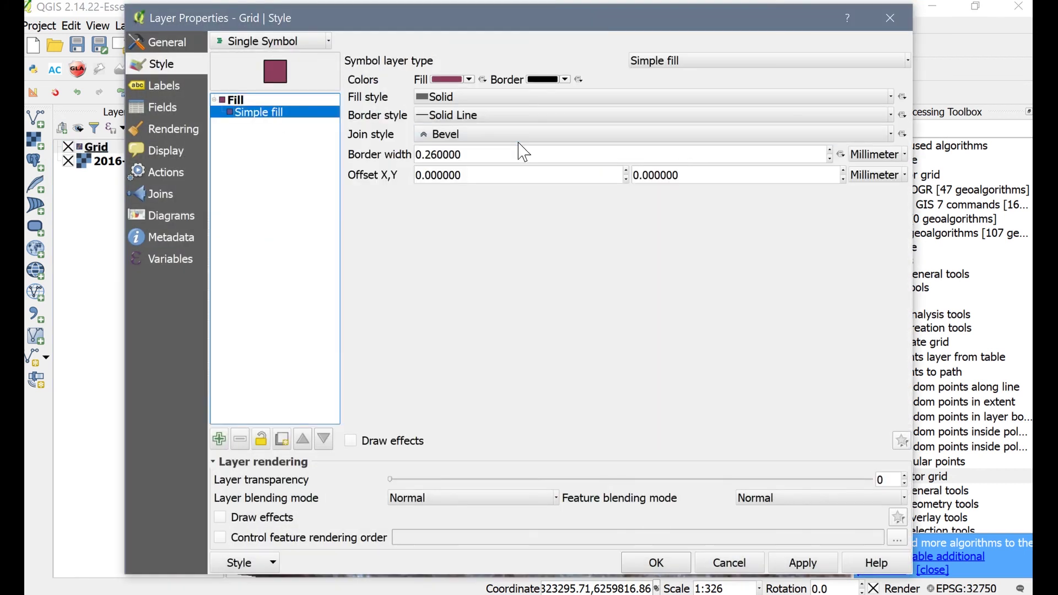
left_click(470, 81)
left_click(485, 90)
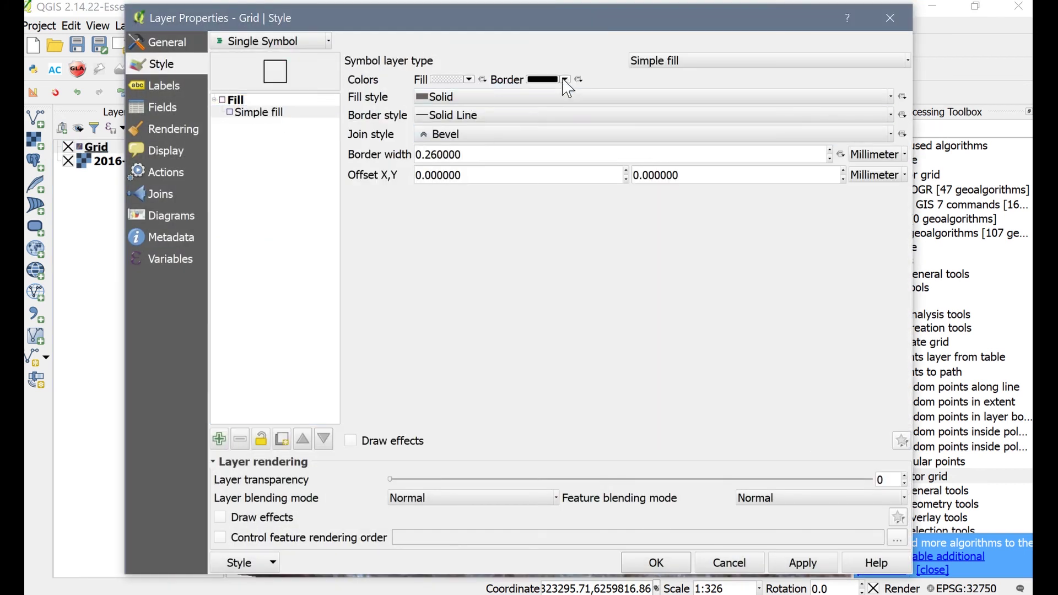
left_click(564, 79)
left_click(534, 112)
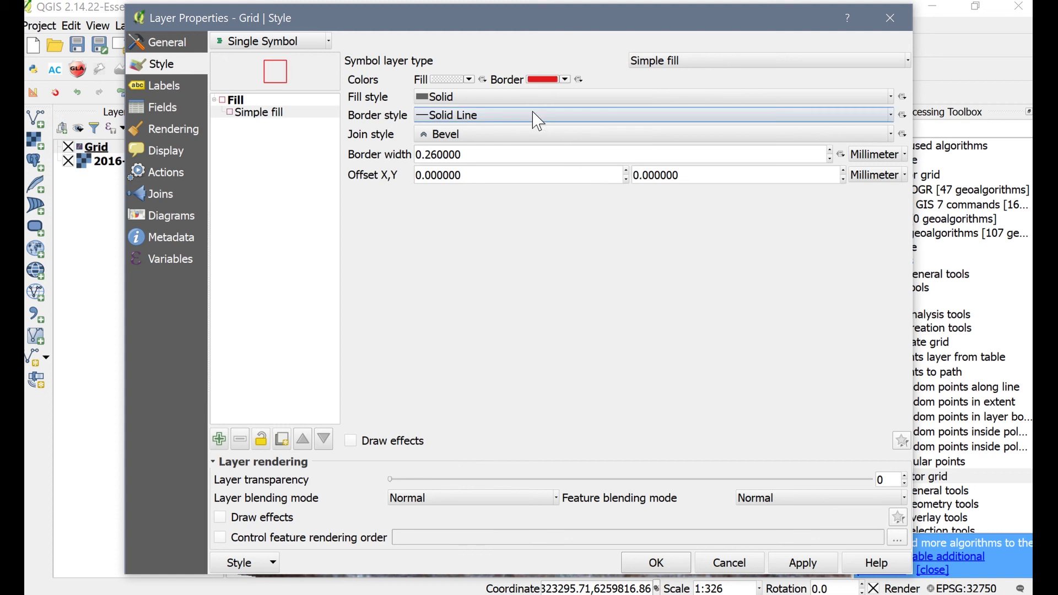
left_click(803, 565)
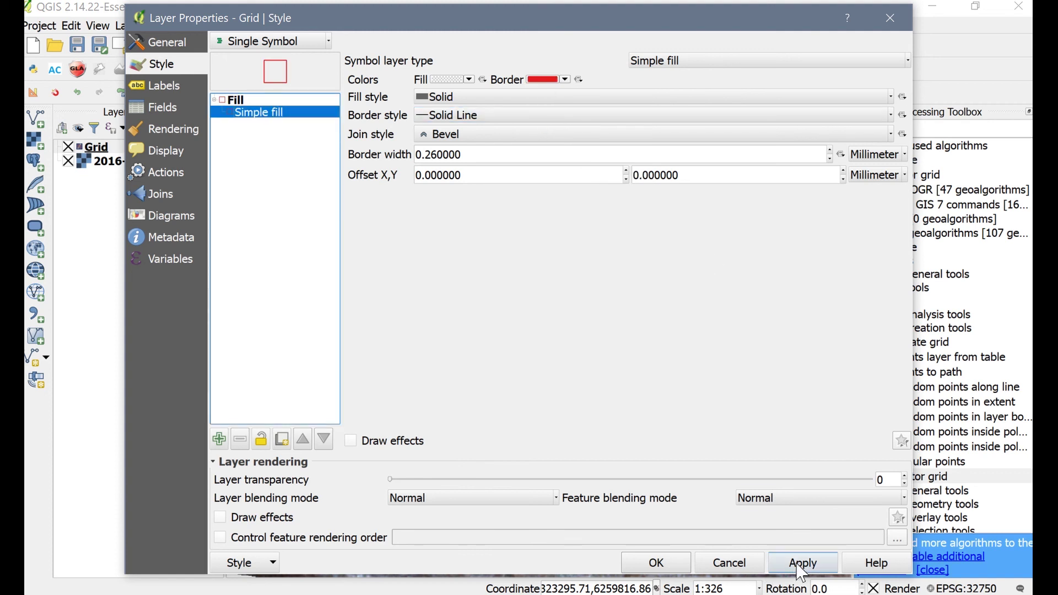
left_click(698, 561)
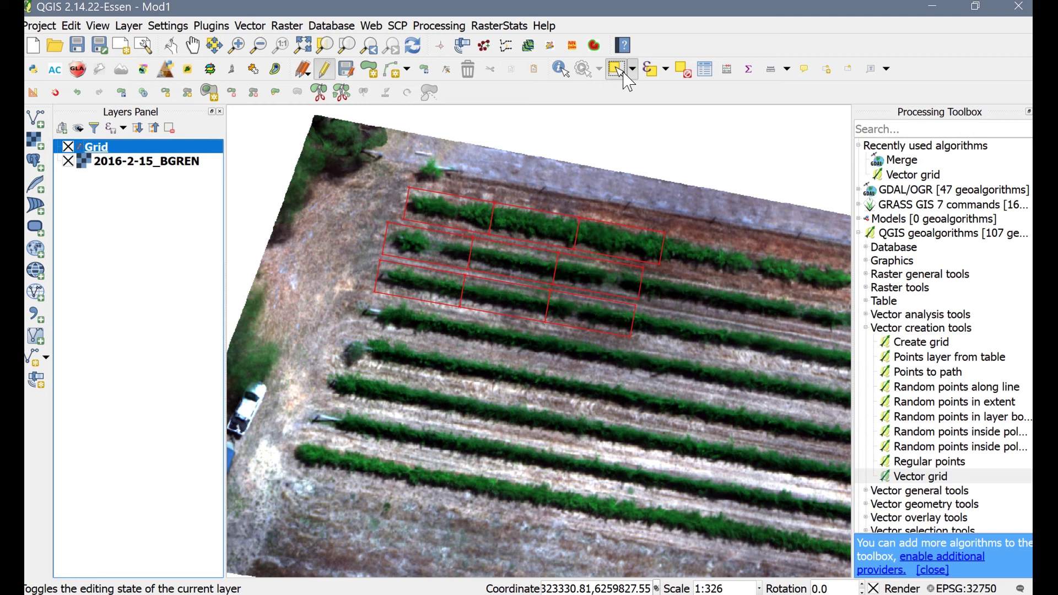
- Select the top row of three grid cells and open the Grid layer's attribute table
left_click_drag(474, 199, 606, 230)
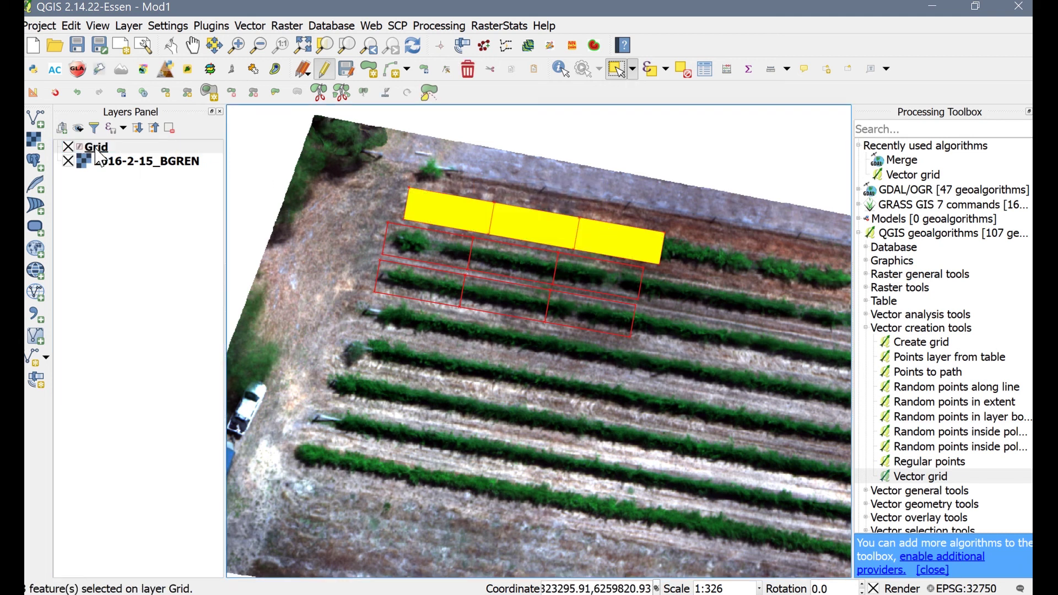
right_click(96, 148)
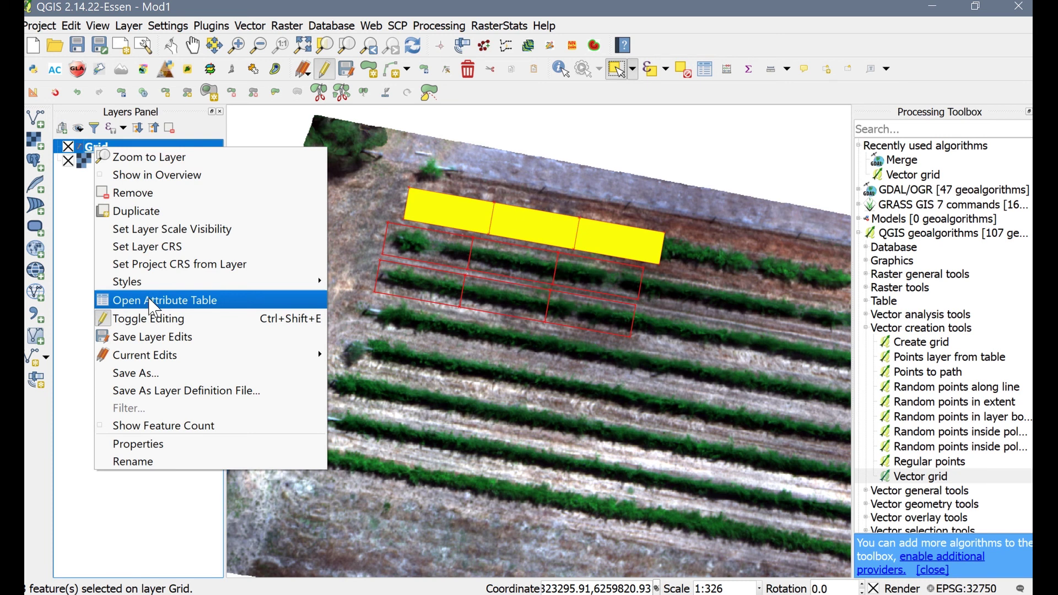
left_click(154, 302)
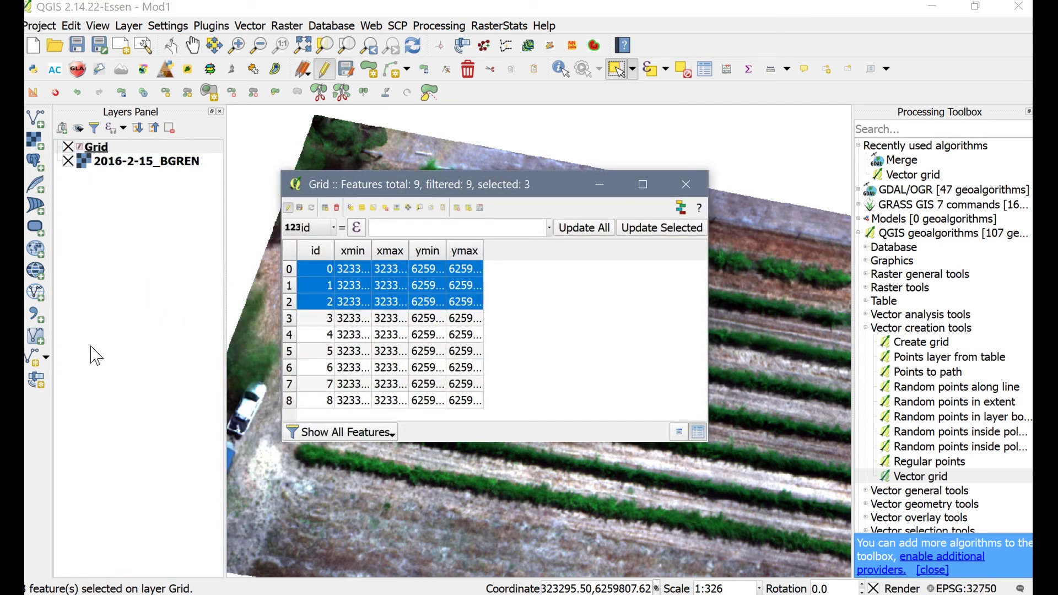
left_click(469, 210)
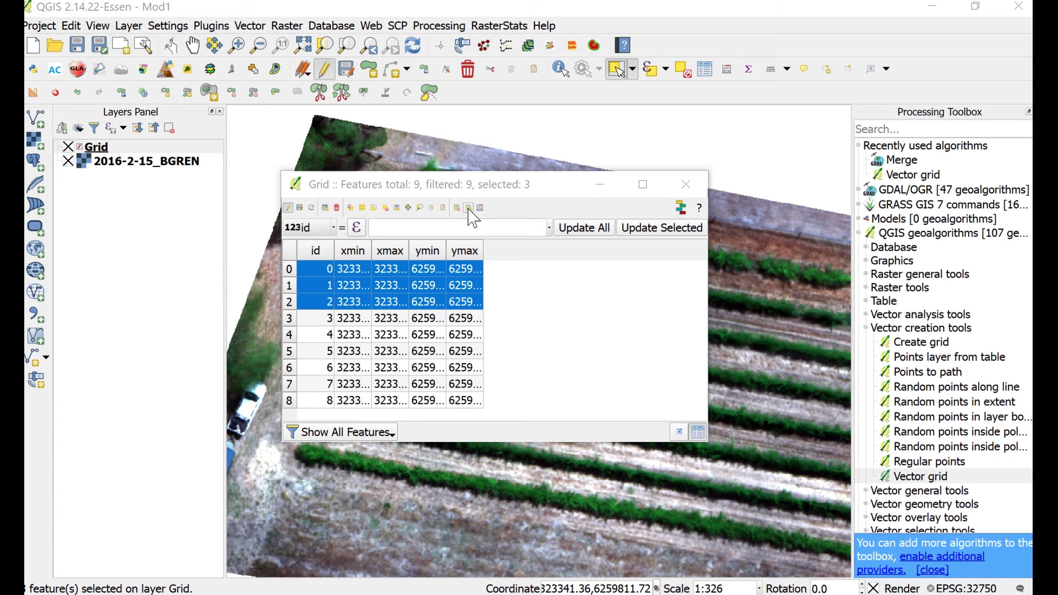
- Add a Text (string) field named Treatment with length 10 to the Grid table
left_click(469, 209)
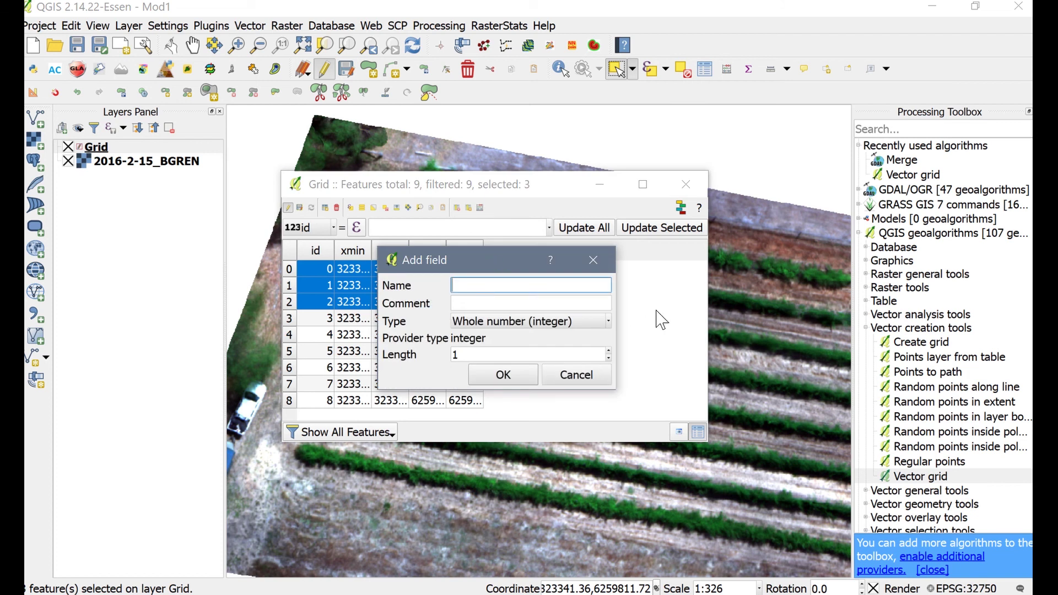
type("Treatment")
key("Tab")
key("Tab")
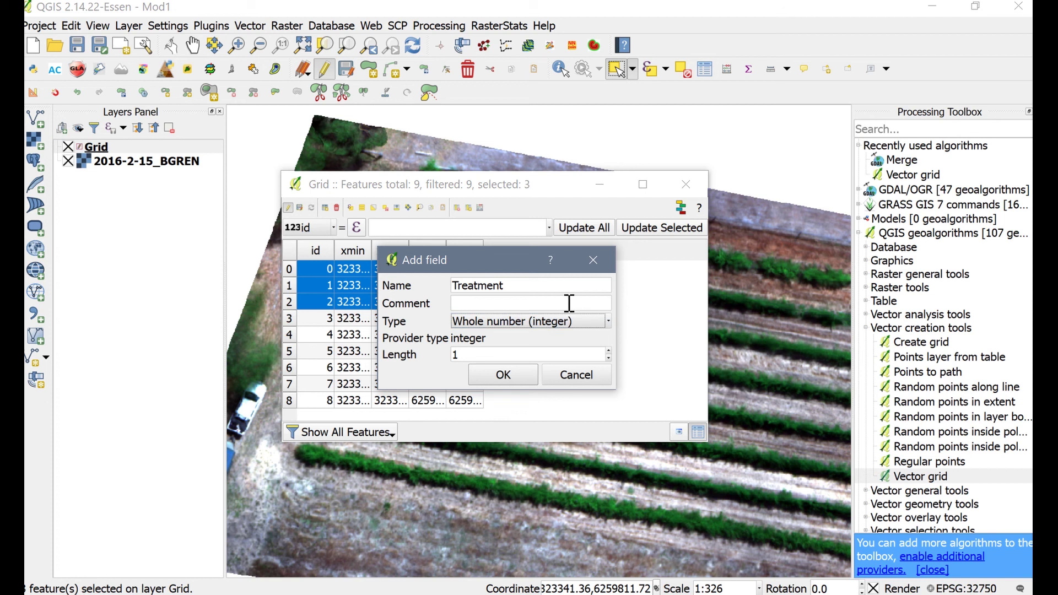
left_click(567, 322)
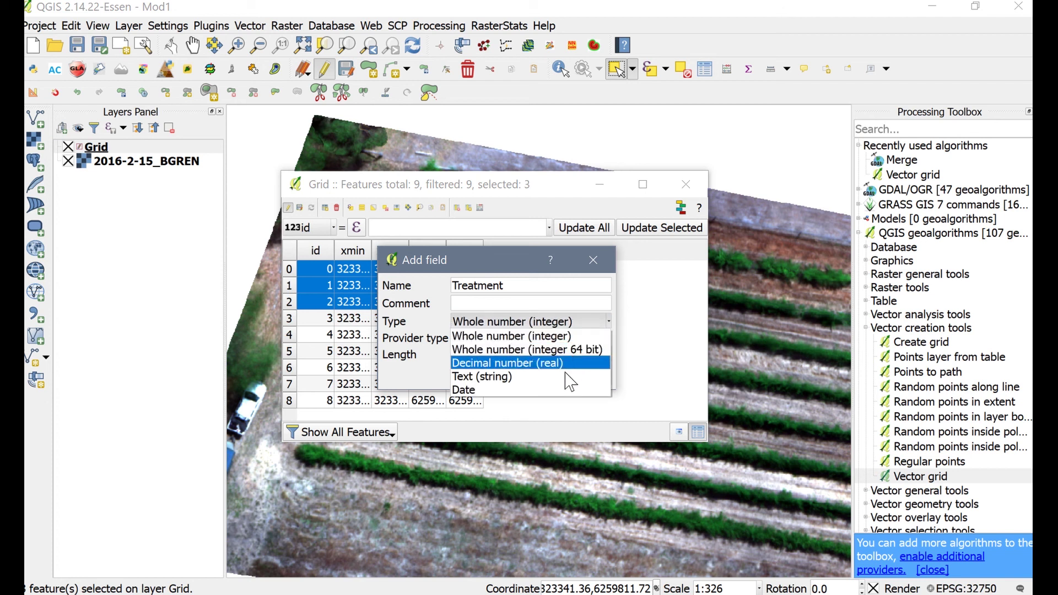
left_click(573, 377)
left_click(543, 355)
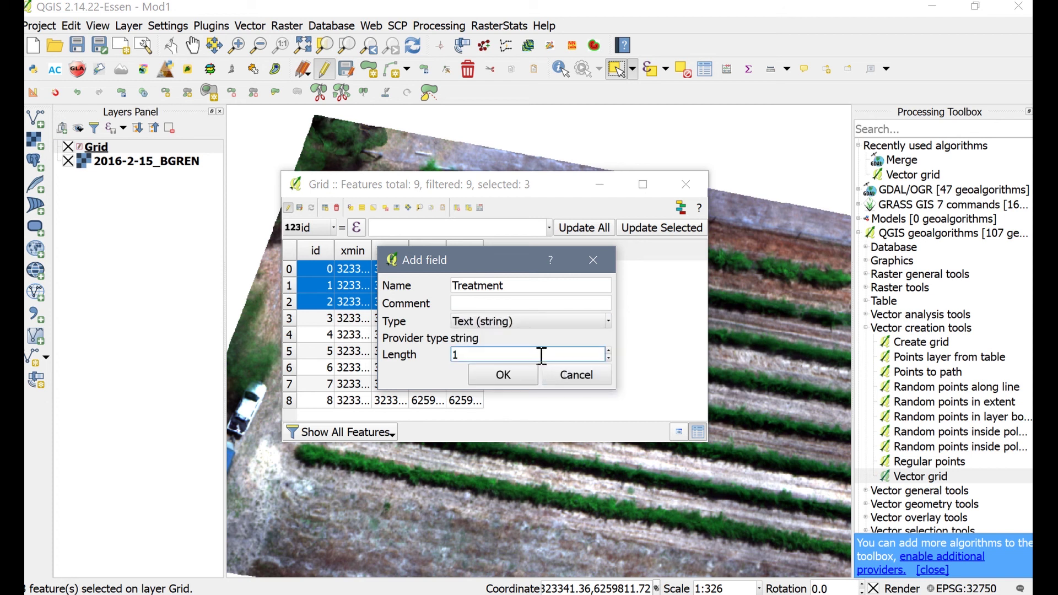
type("0")
left_click(495, 375)
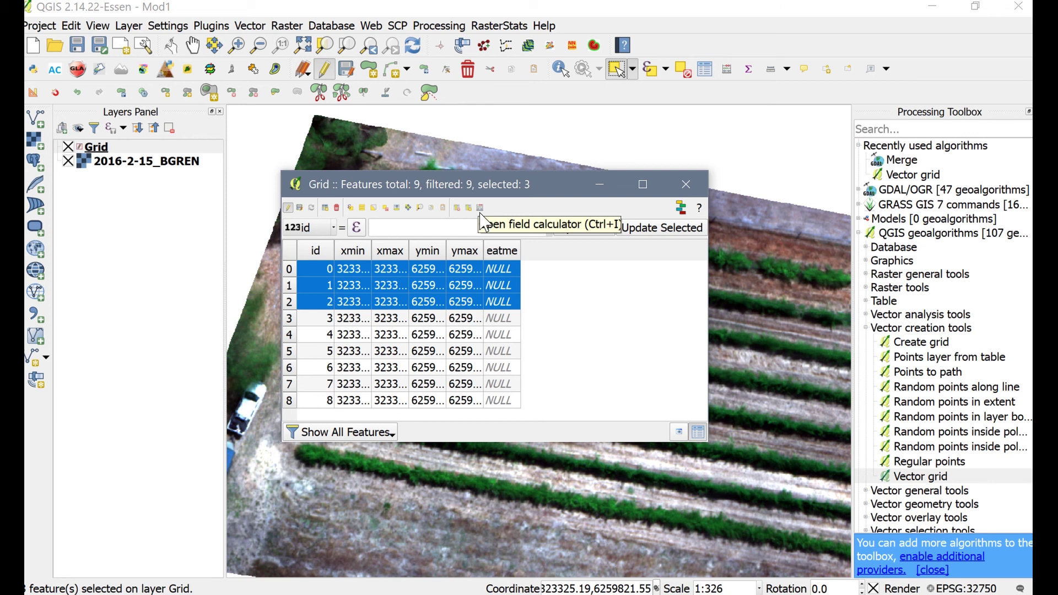
- Use the Field calculator to set Treatment to 'High' for the selected top-row cells
left_click(480, 214)
left_click(568, 160)
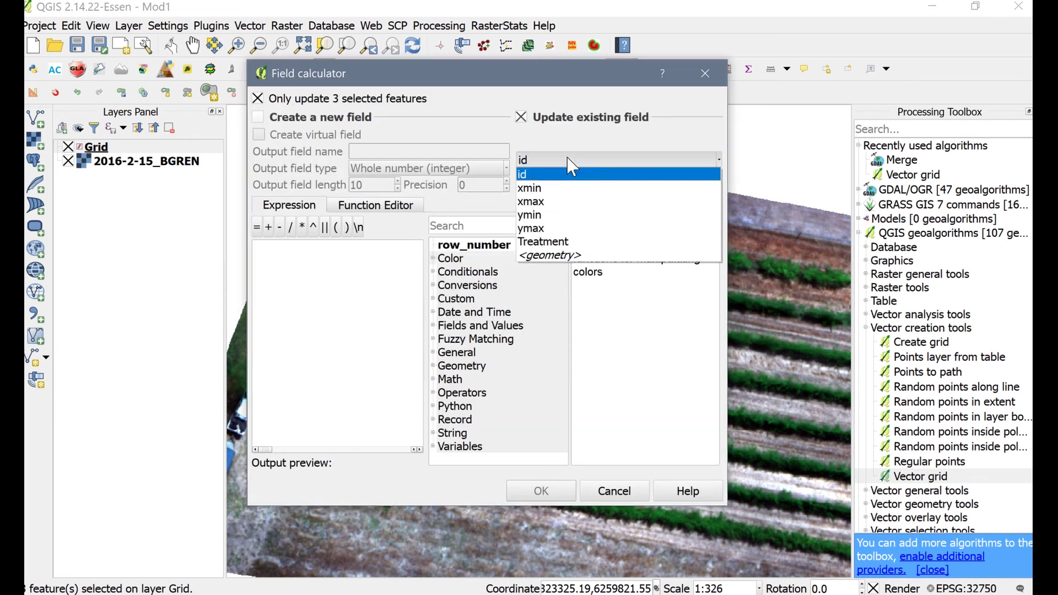
left_click(566, 251)
left_click(342, 276)
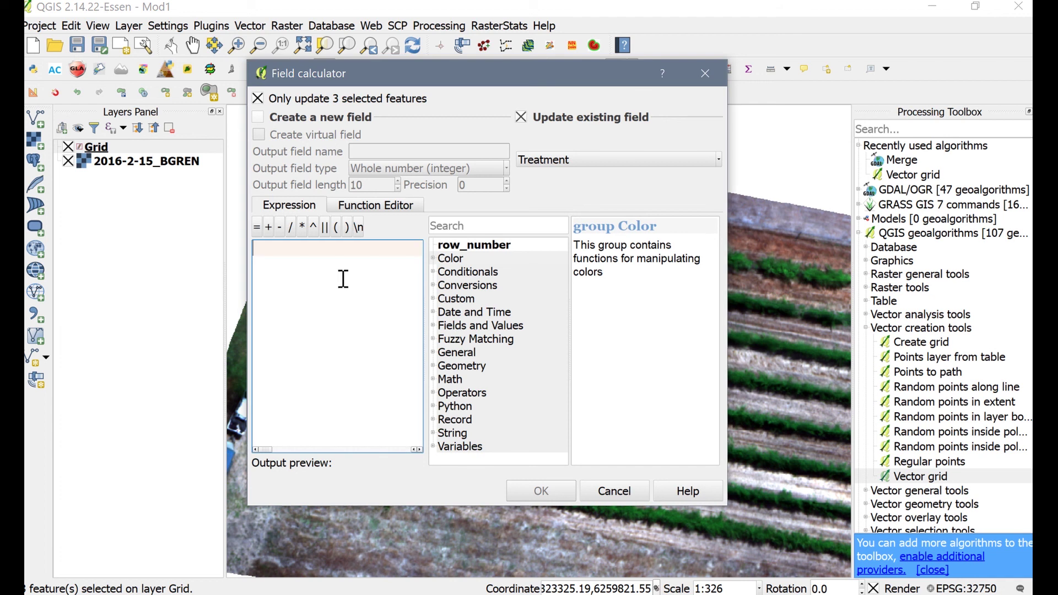
type("'")
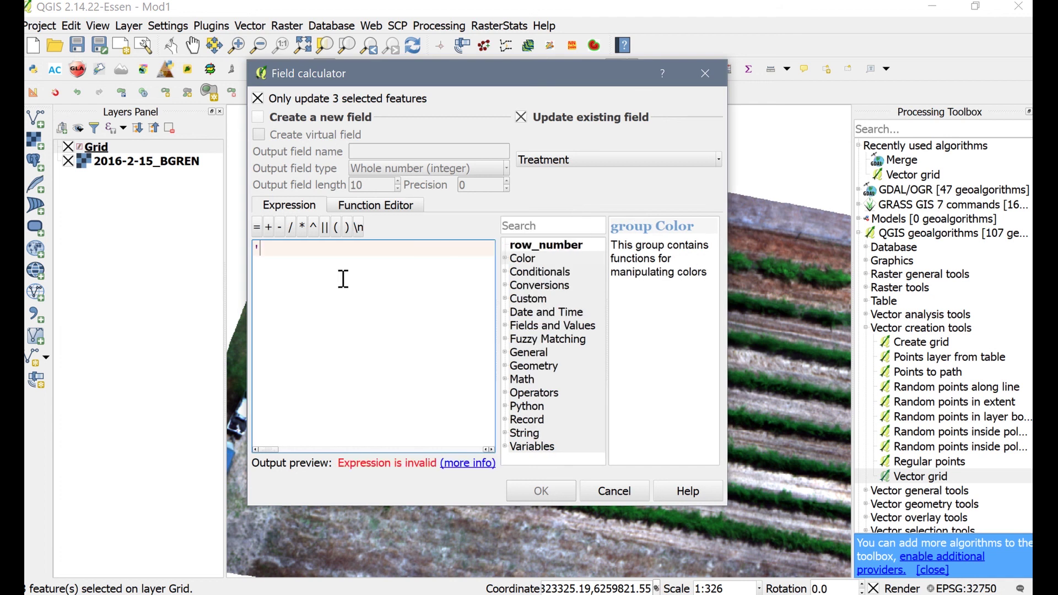
type("High'")
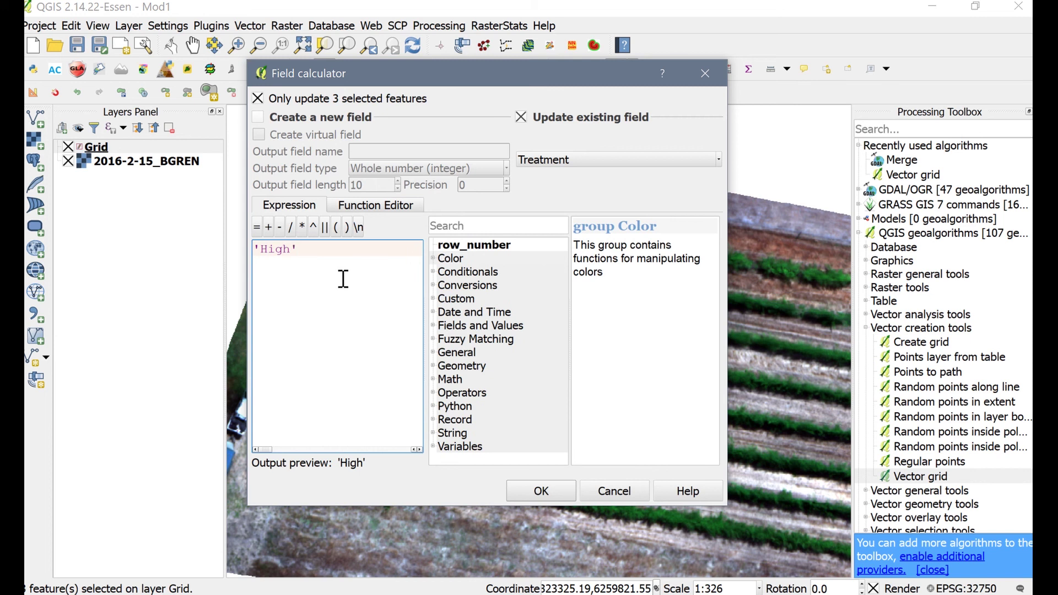
left_click(541, 491)
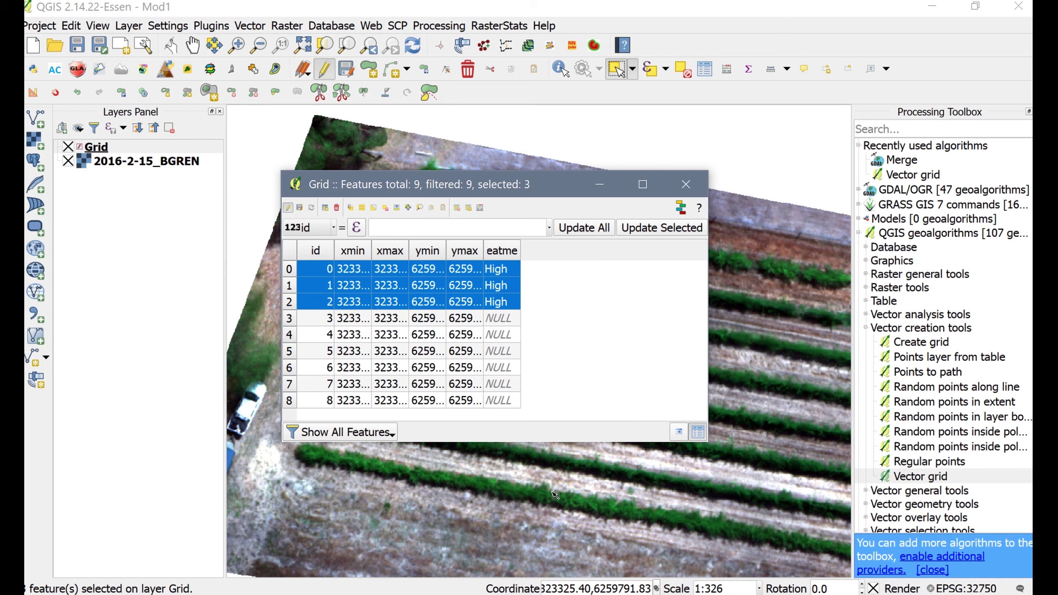
left_click(600, 184)
- Select the middle row of cells and set their Treatment to 'Medium'
left_click(97, 146)
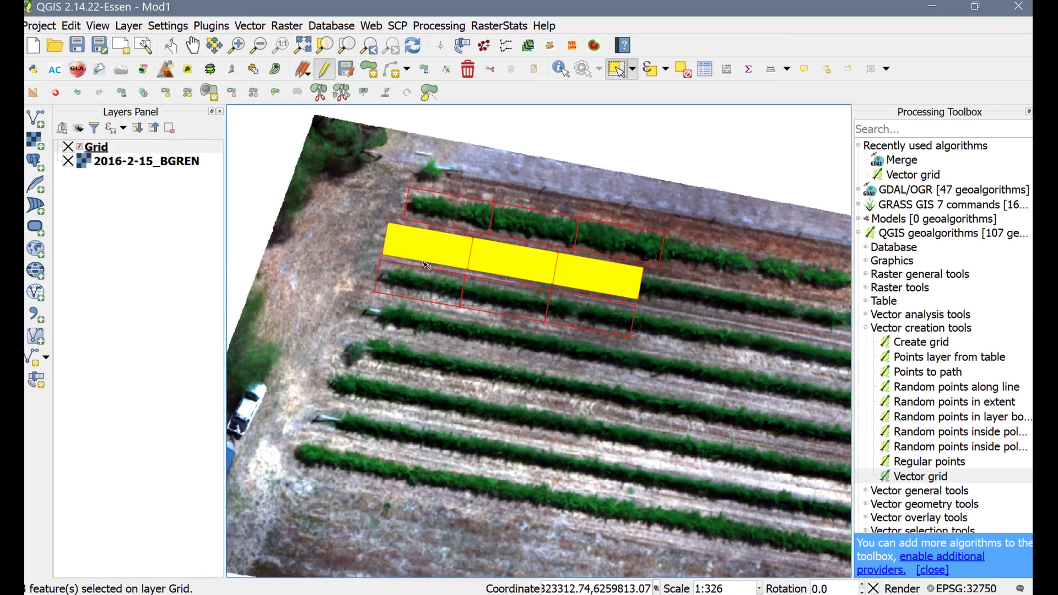
right_click(113, 150)
left_click(182, 303)
left_click(485, 206)
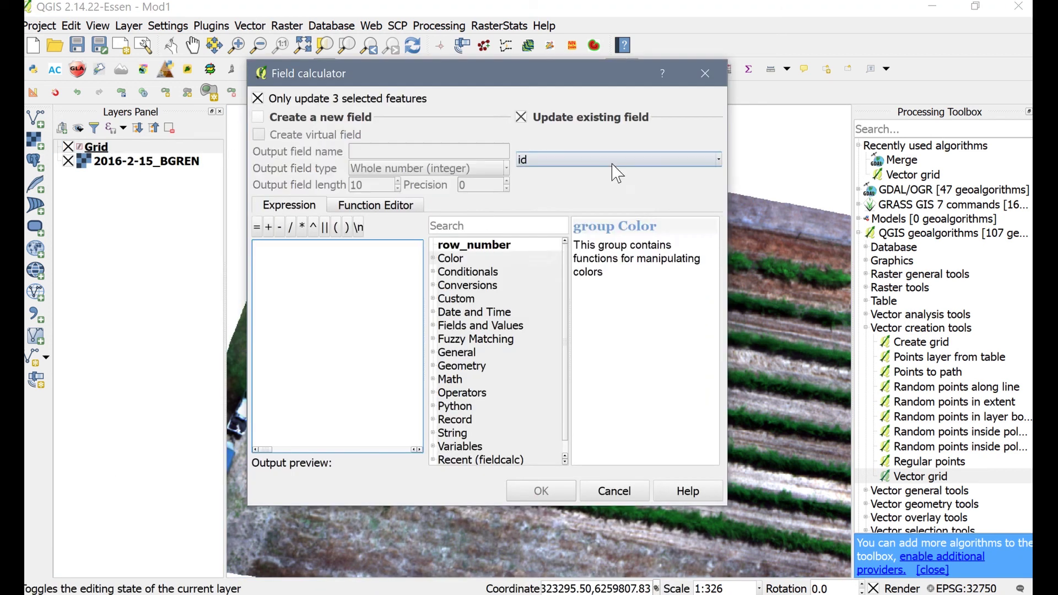
left_click(257, 250)
type("'Medium'")
left_click(541, 491)
- Select table rows 6–8, set their Treatment to 'Low', and close the attribute table
left_click(317, 302)
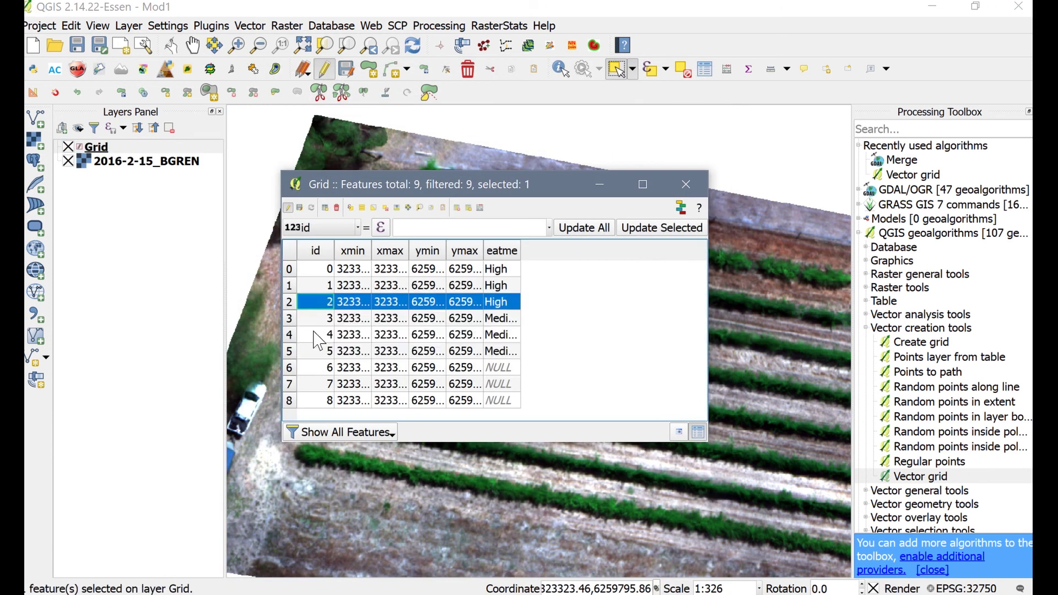
left_click_drag(441, 368, 453, 391)
left_click(480, 207)
left_click(709, 159)
left_click(529, 234)
left_click(371, 265)
type("'Low'")
left_click(541, 492)
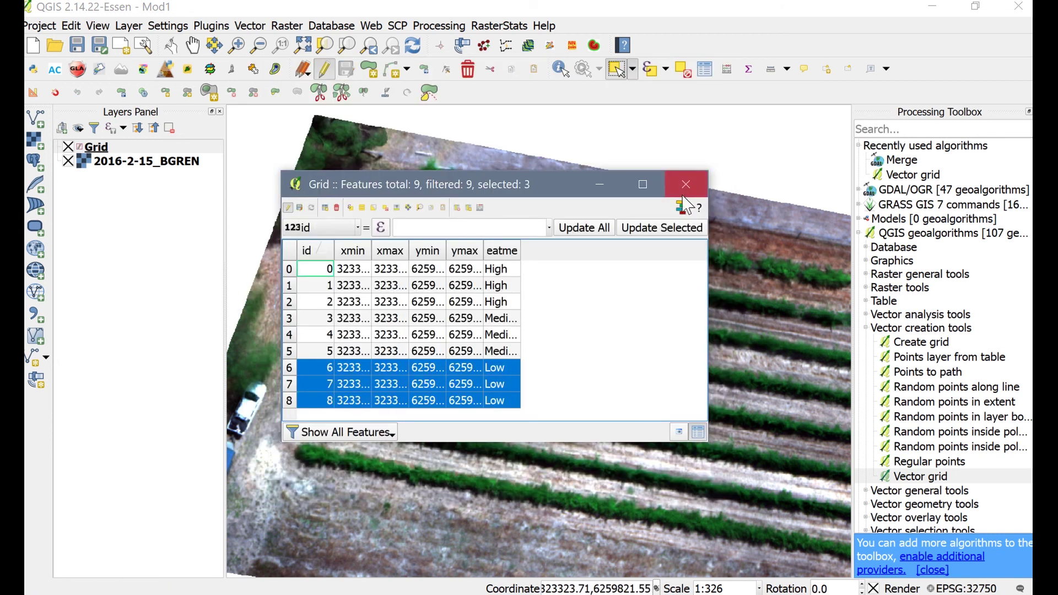
left_click(686, 184)
- Turn off editing on the Grid layer, saving the Treatment values
right_click(99, 150)
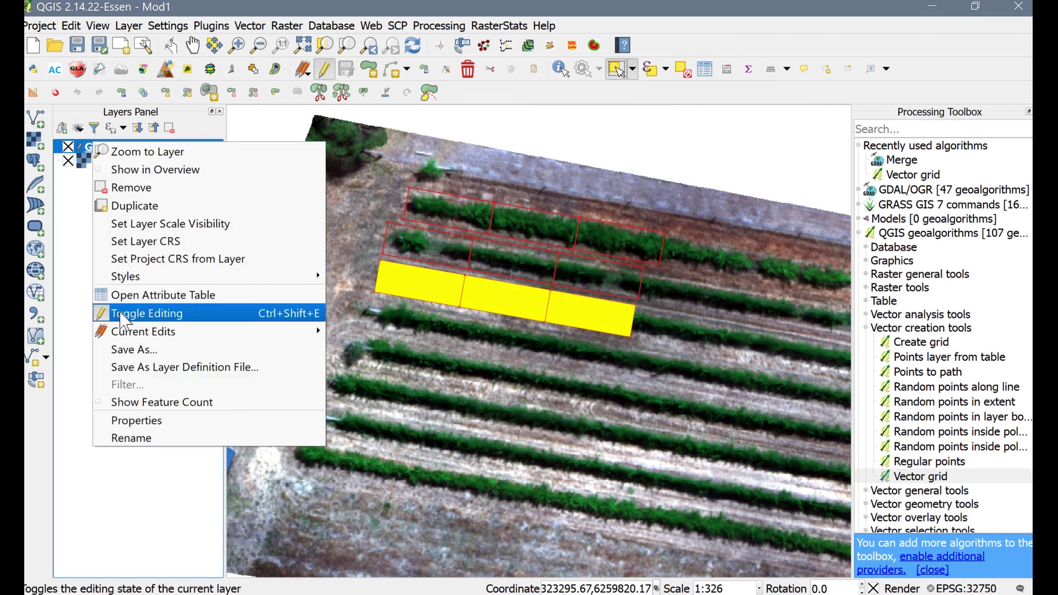
left_click(126, 320)
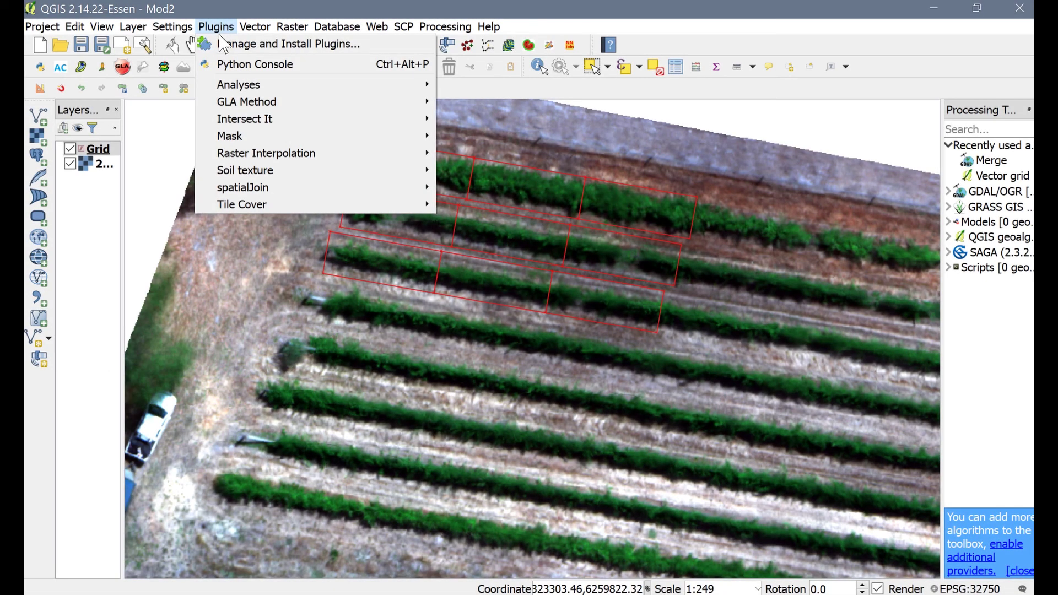
left_click(223, 44)
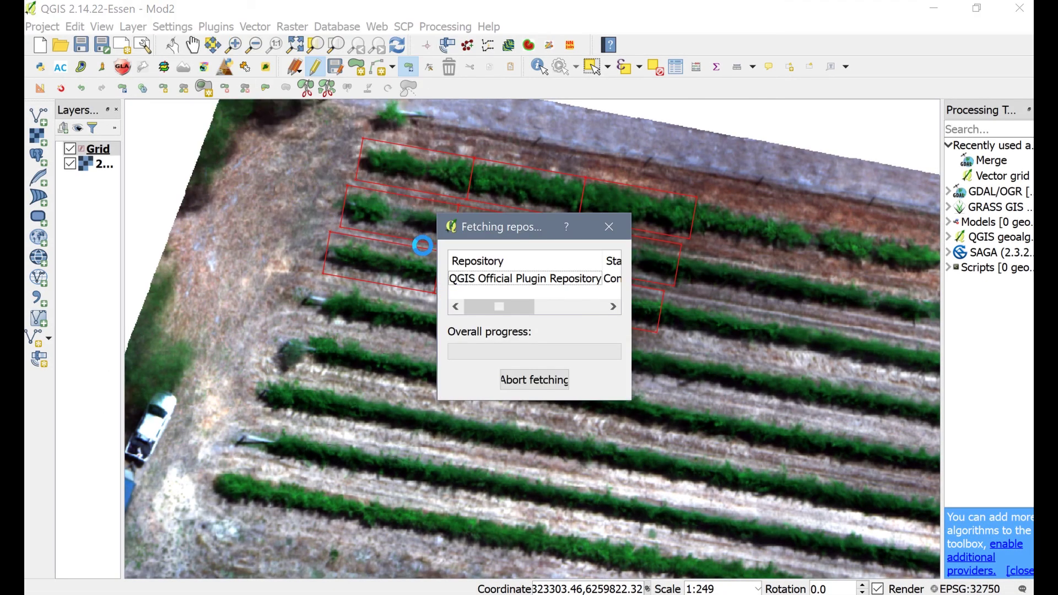
type("zonal")
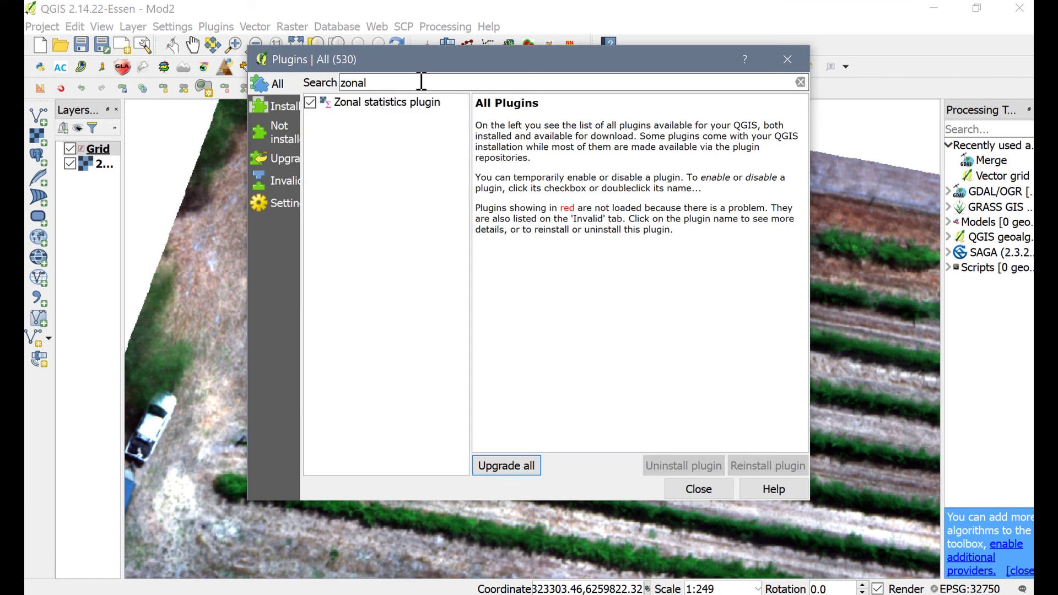
left_click(426, 104)
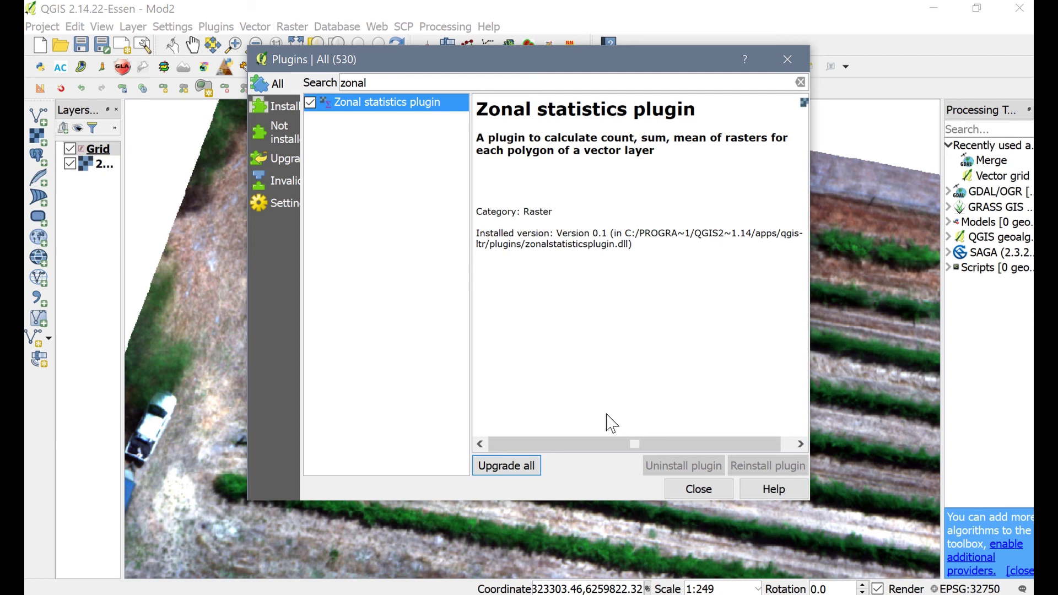
- Launch Zonal statistics for 2016-2-15_BGREN over Grid, unticking Maximum and Minimum to keep Sum and Mean
left_click(697, 489)
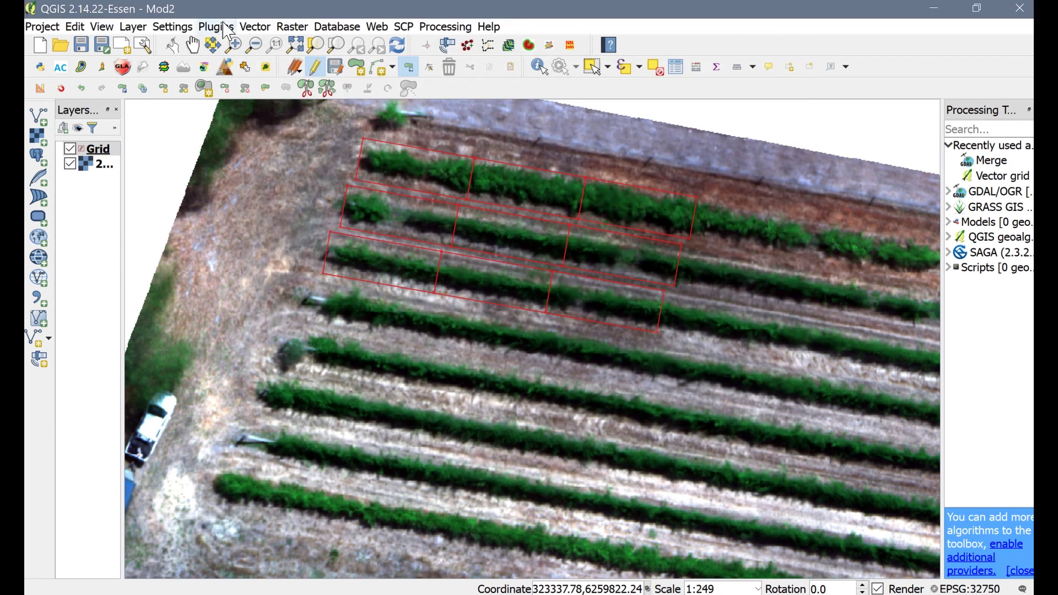
left_click(293, 30)
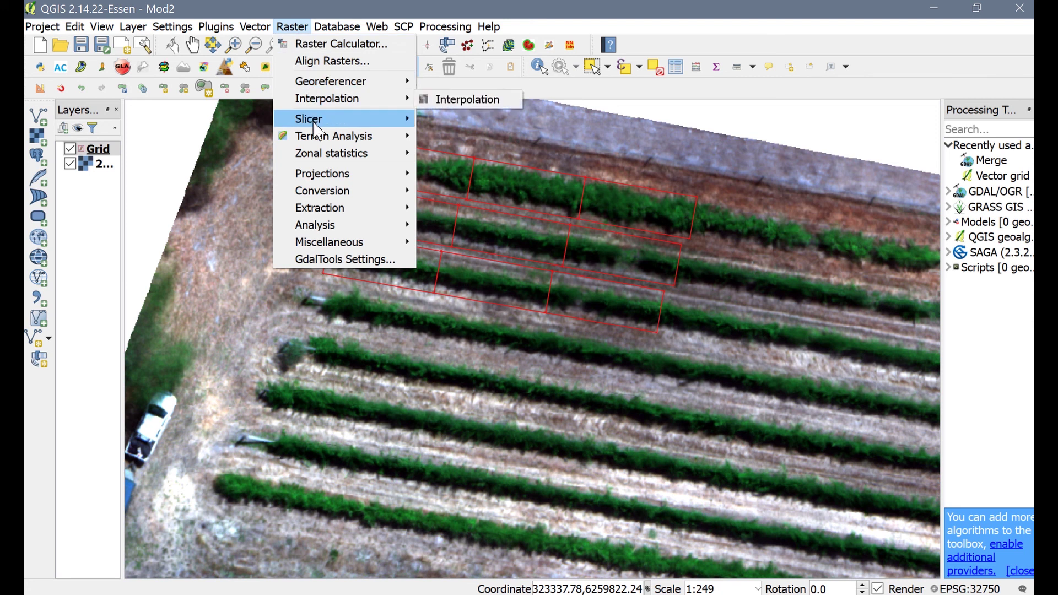
mouse_move(325, 152)
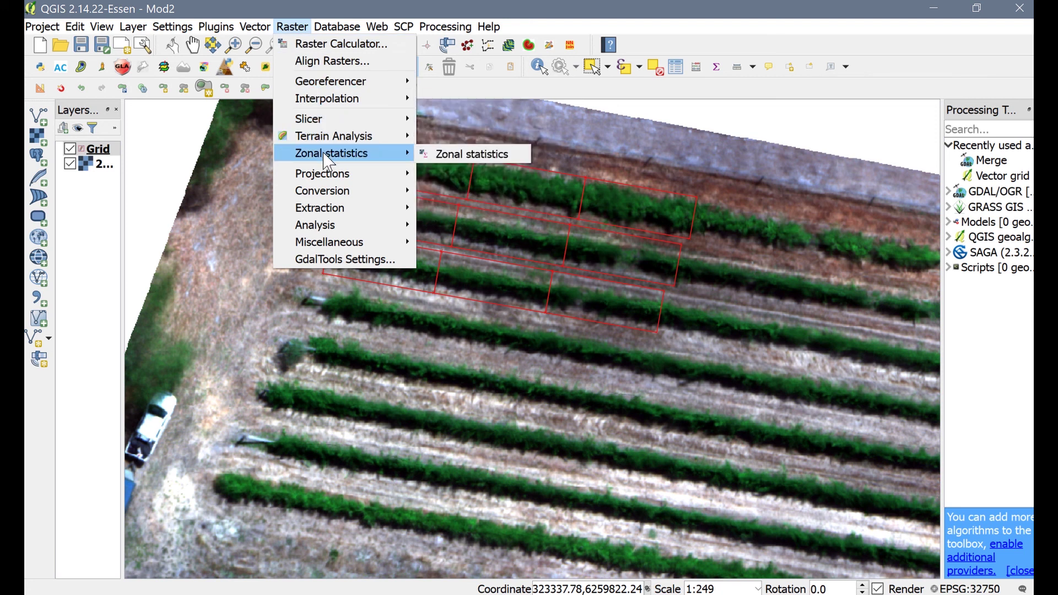
left_click(440, 157)
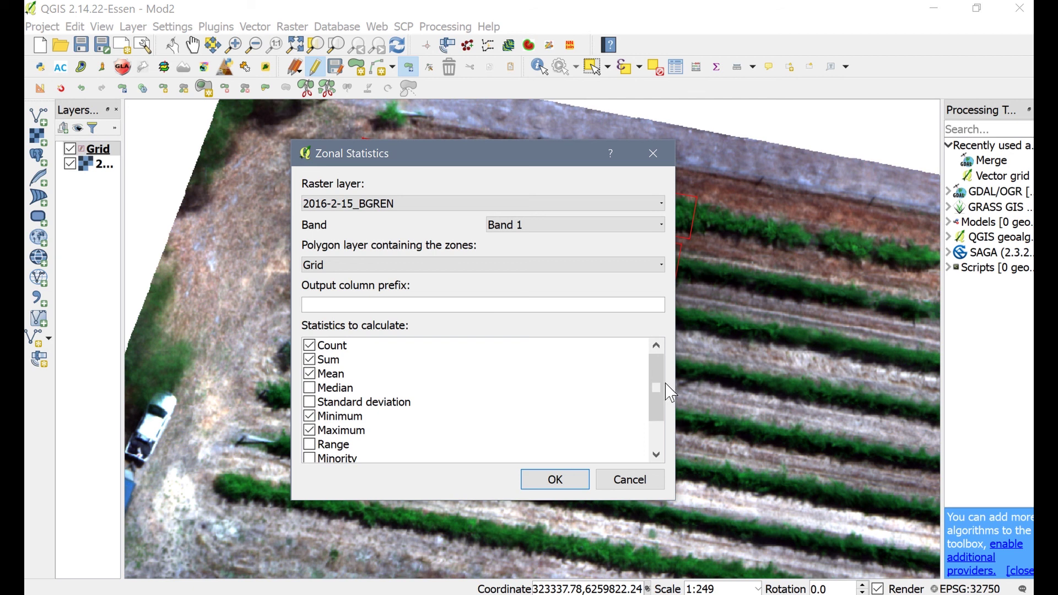
left_click(321, 433)
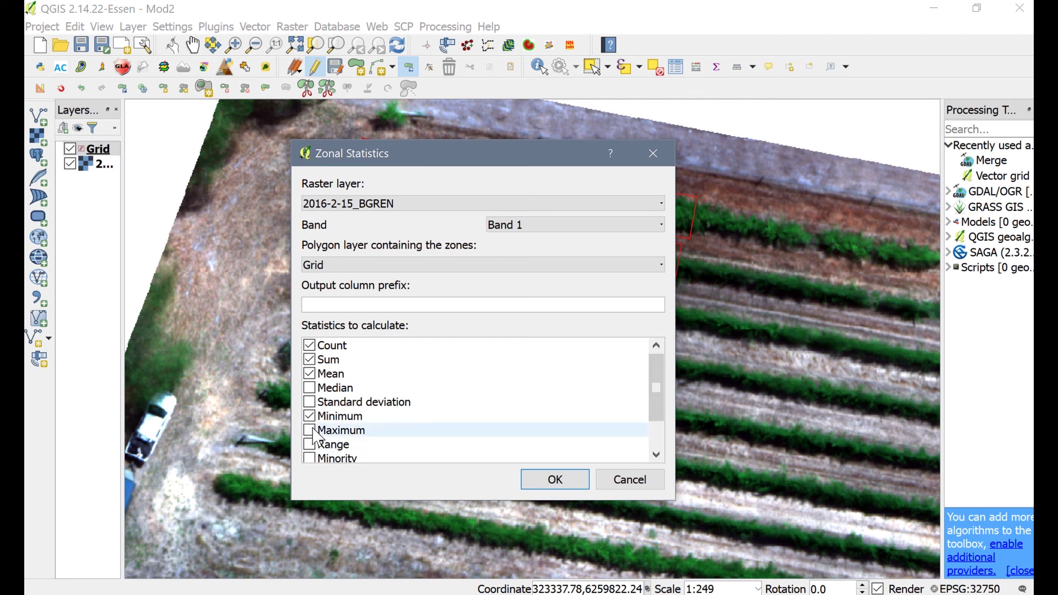
left_click(319, 418)
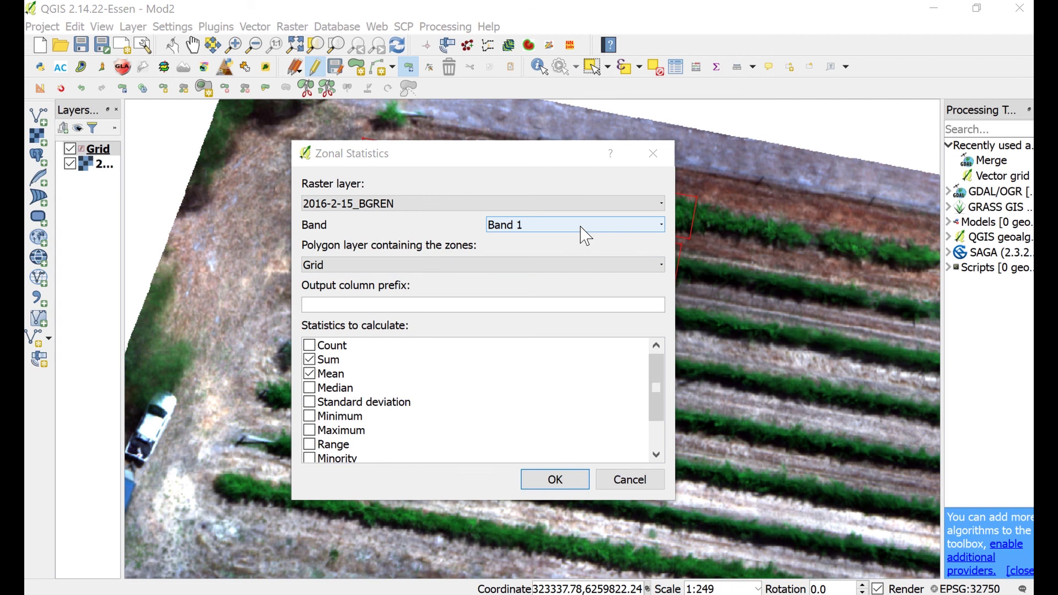
- Run zonal statistics on Band 5 with output column prefix NIR_
left_click(579, 224)
left_click(584, 293)
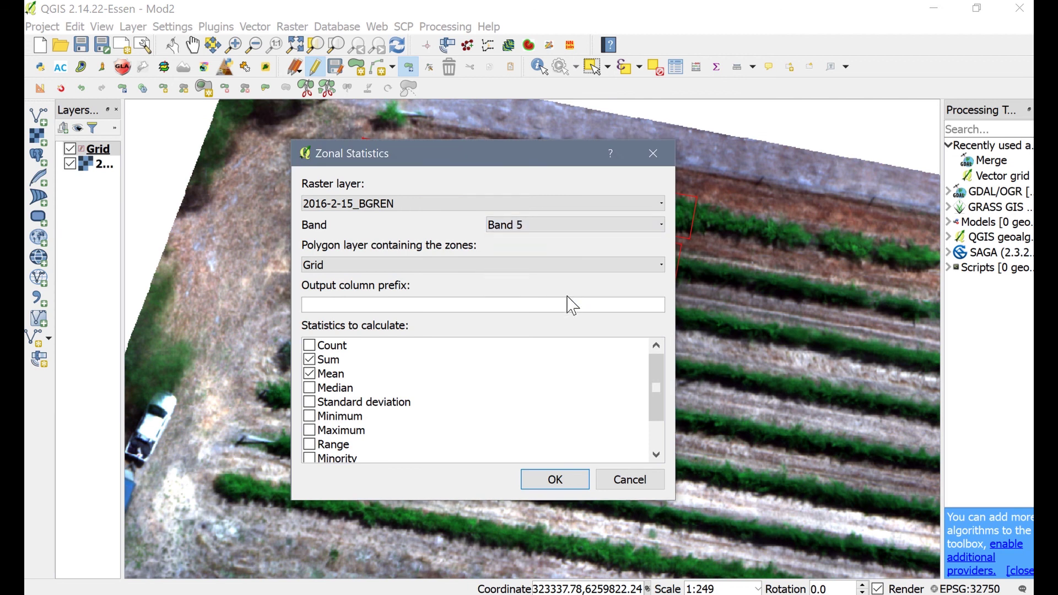
left_click(573, 304)
type("NIR_")
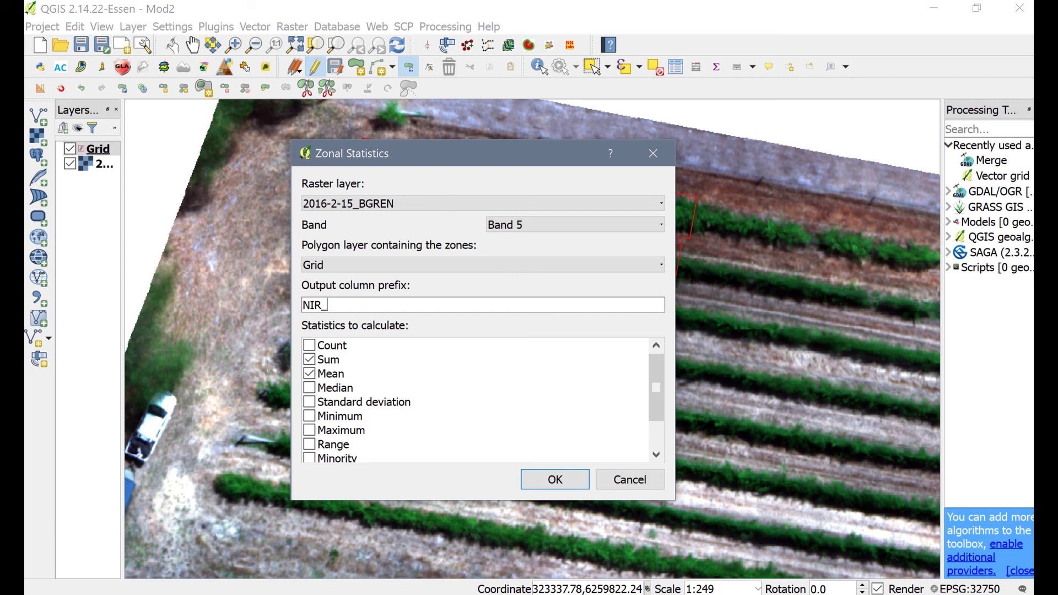
left_click(569, 491)
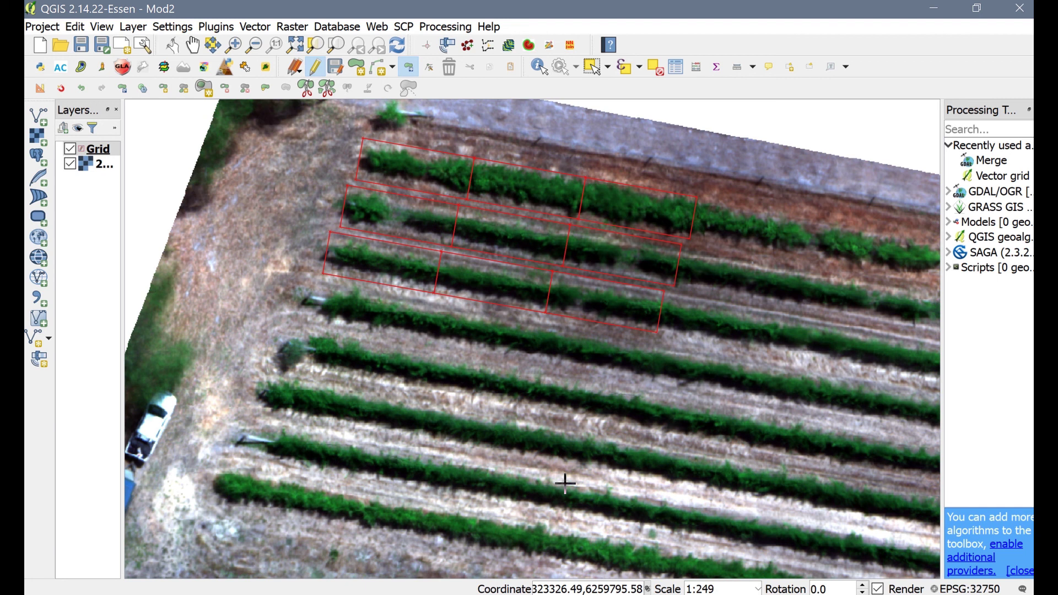
- Open the Grid attribute table, widen Treatment, NIR_sum and NIR_mean columns, and copy all nine rows
right_click(94, 149)
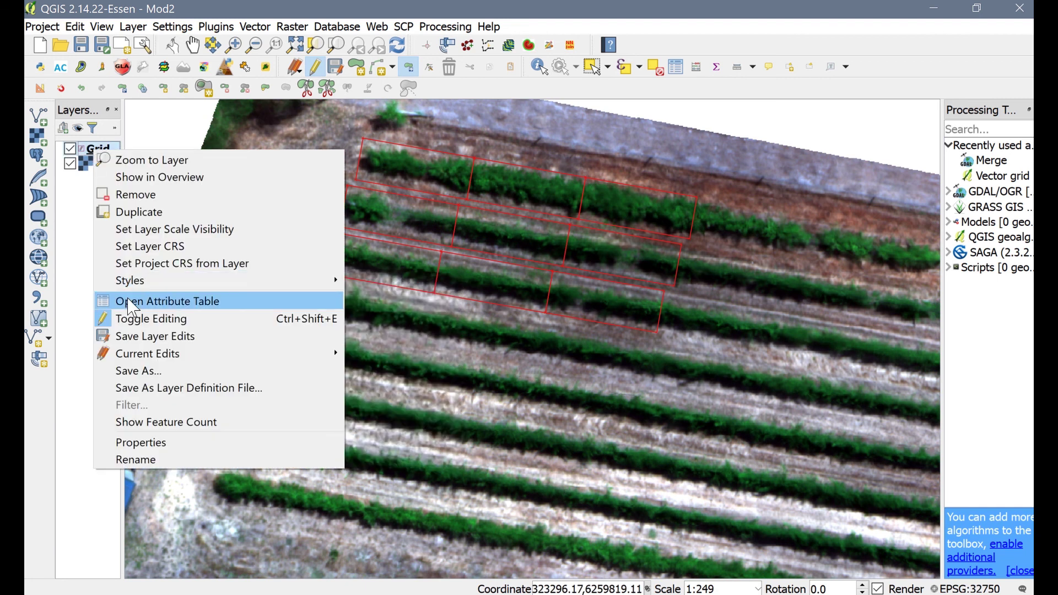
left_click(193, 308)
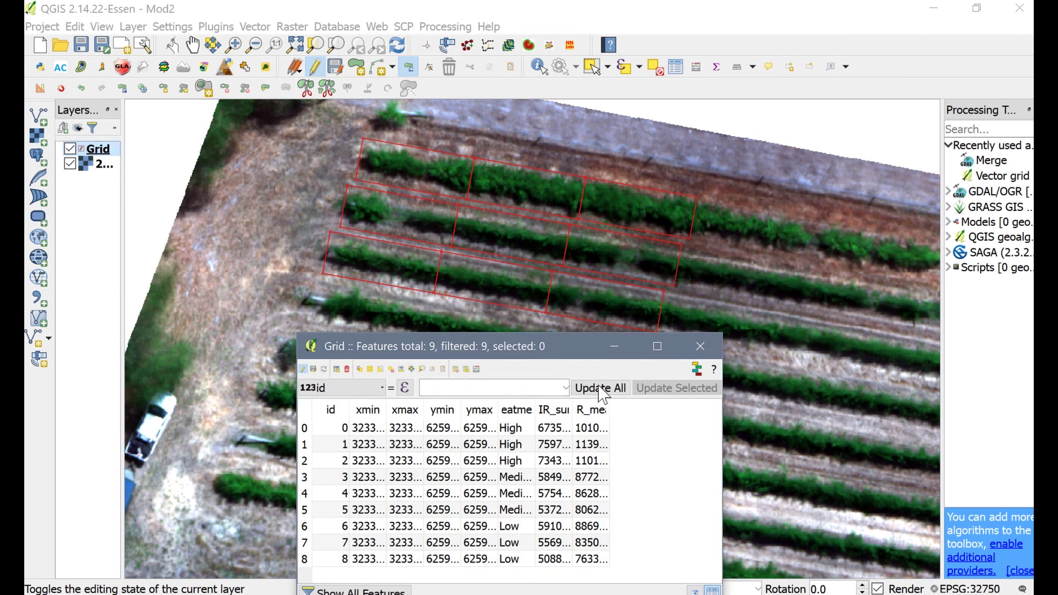
left_click_drag(577, 357, 561, 191)
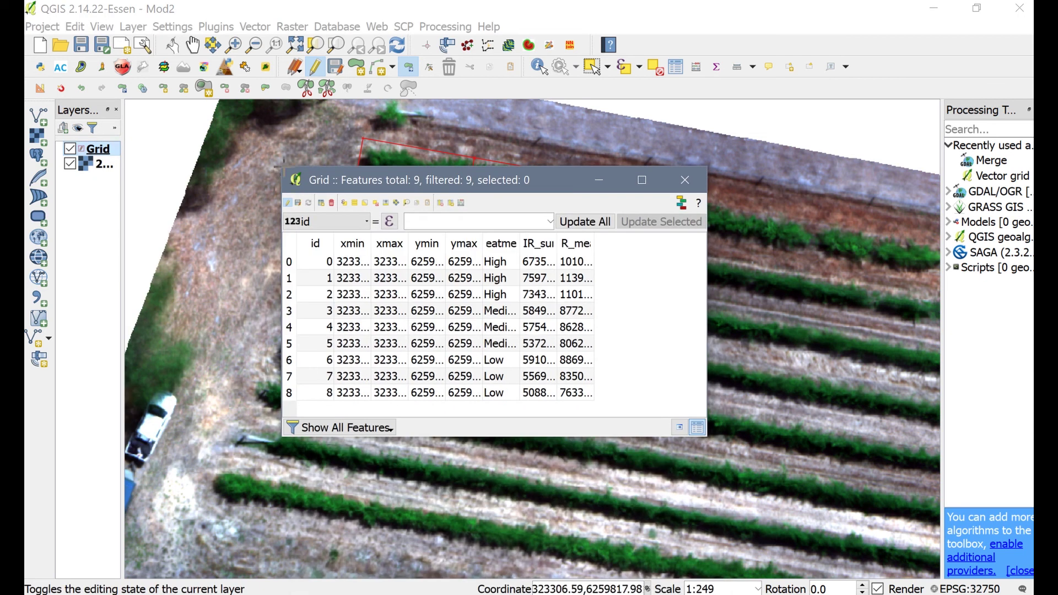
left_click_drag(281, 168, 164, 107)
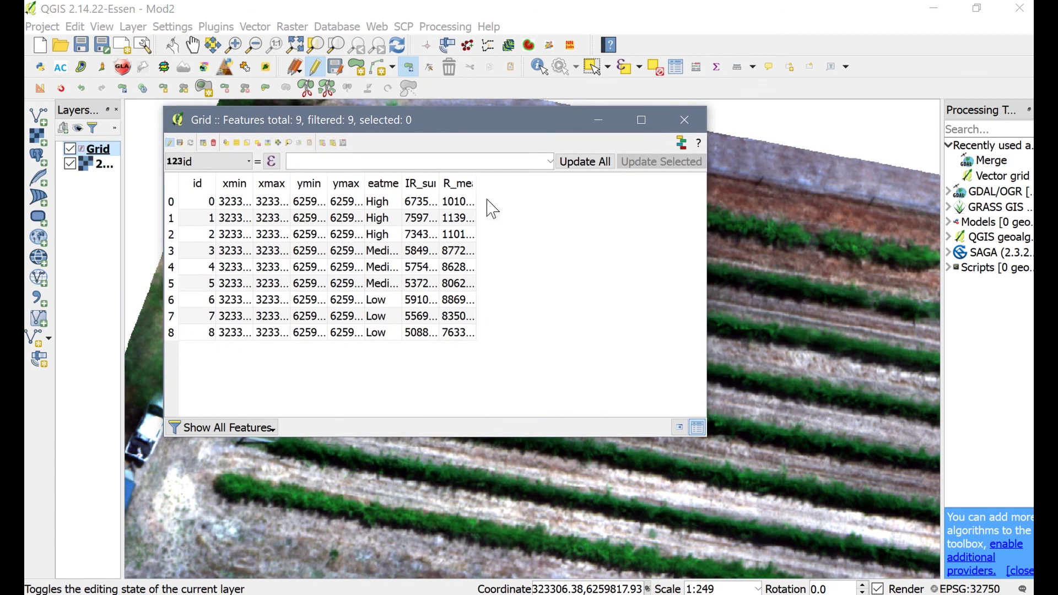
double_click(476, 183)
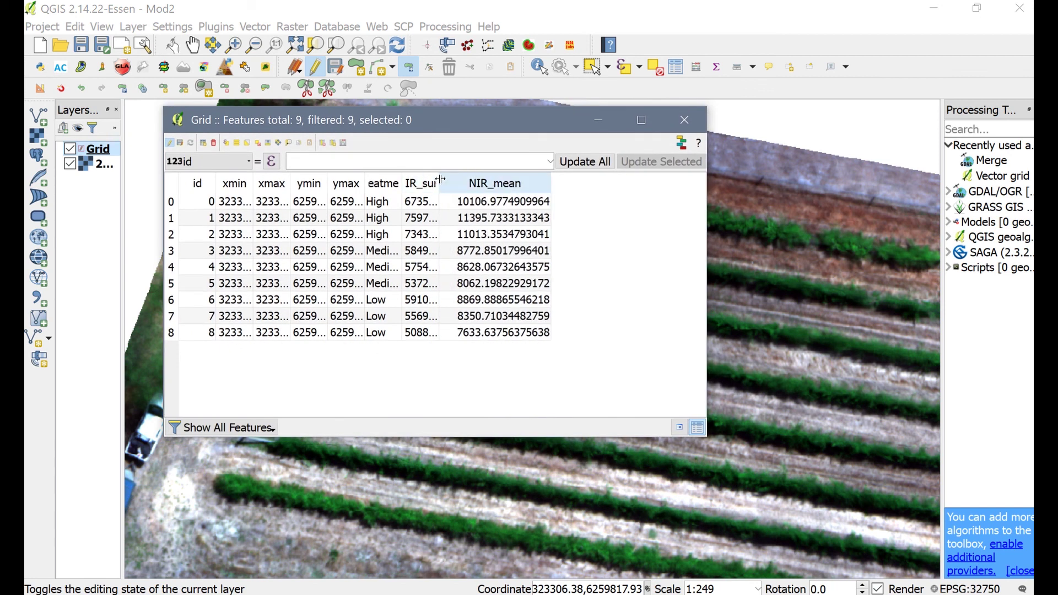
left_click_drag(440, 182, 482, 177)
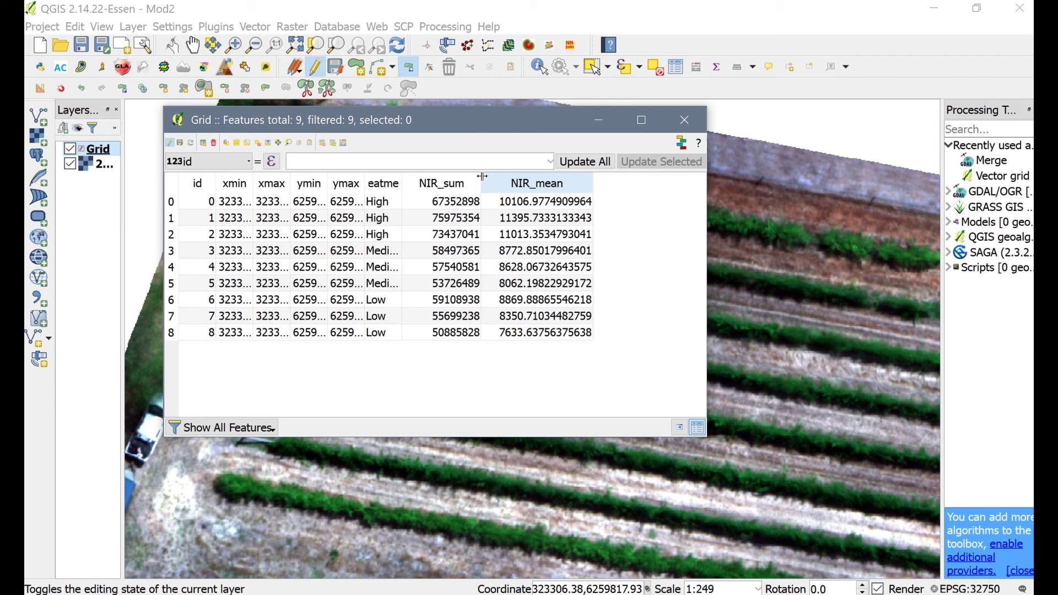
double_click(401, 181)
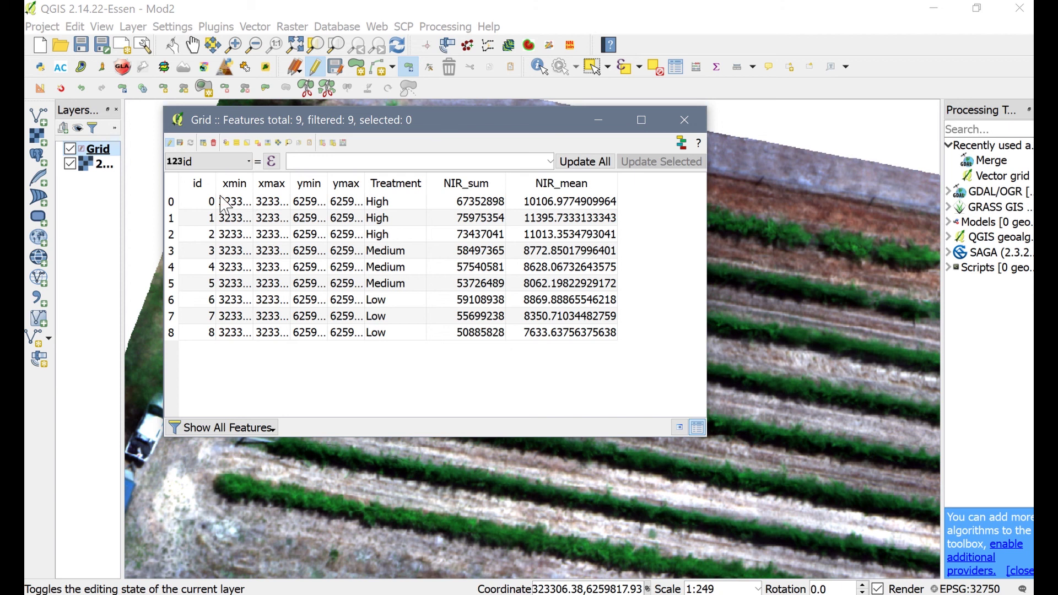
left_click(237, 145)
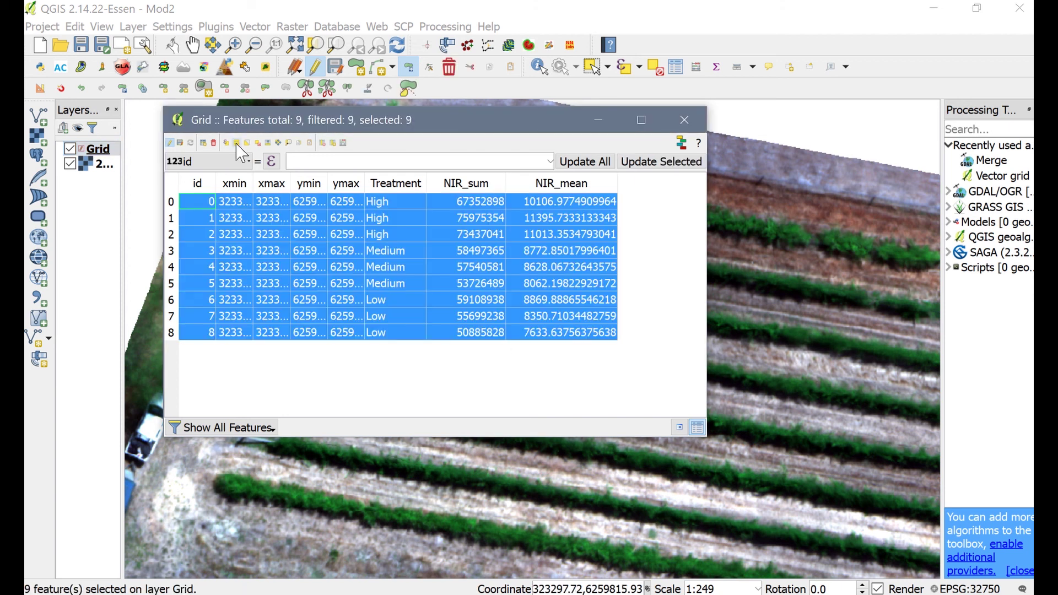
left_click(298, 144)
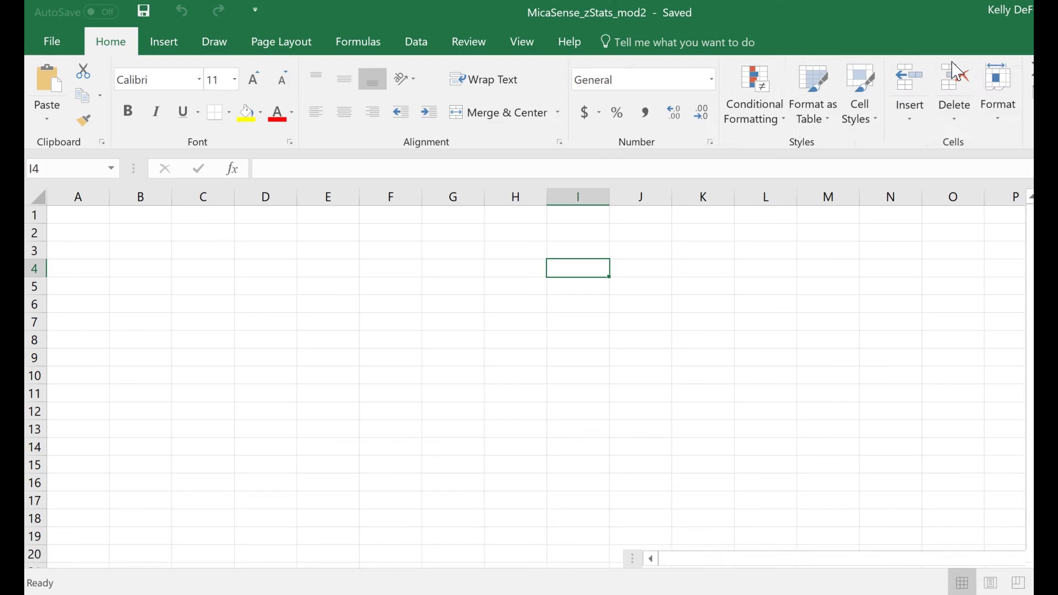
- Paste the nine Grid rows into Excel at A1 as text only and widen column A
left_click(74, 219)
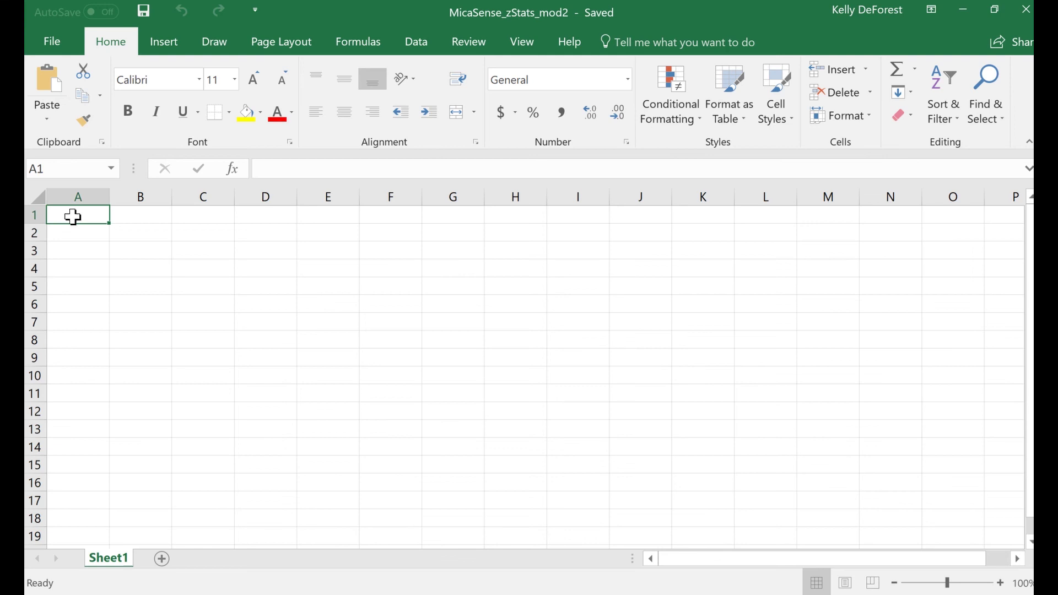
right_click(73, 217)
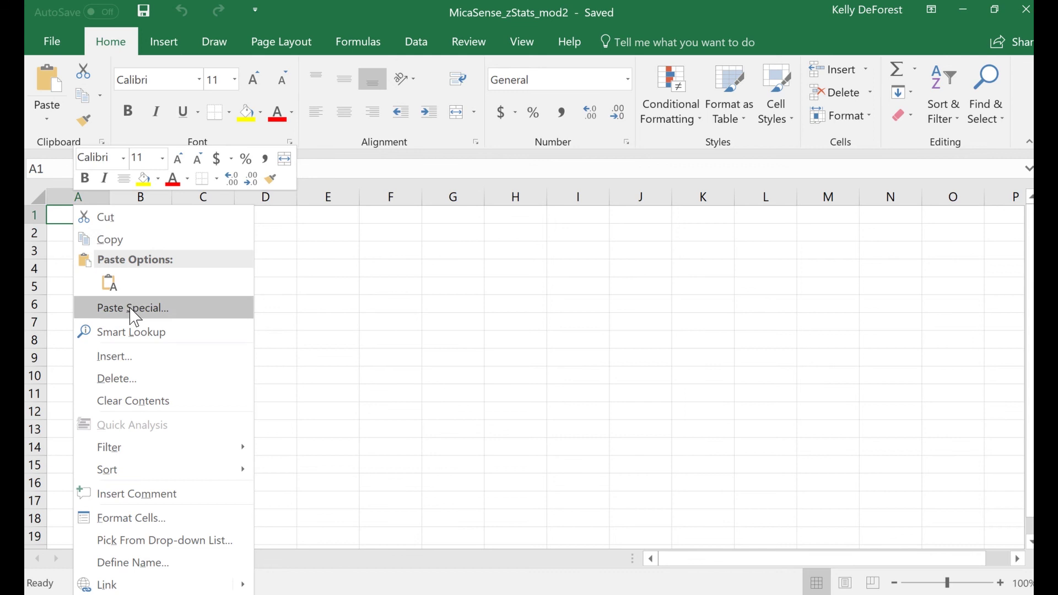
left_click(109, 283)
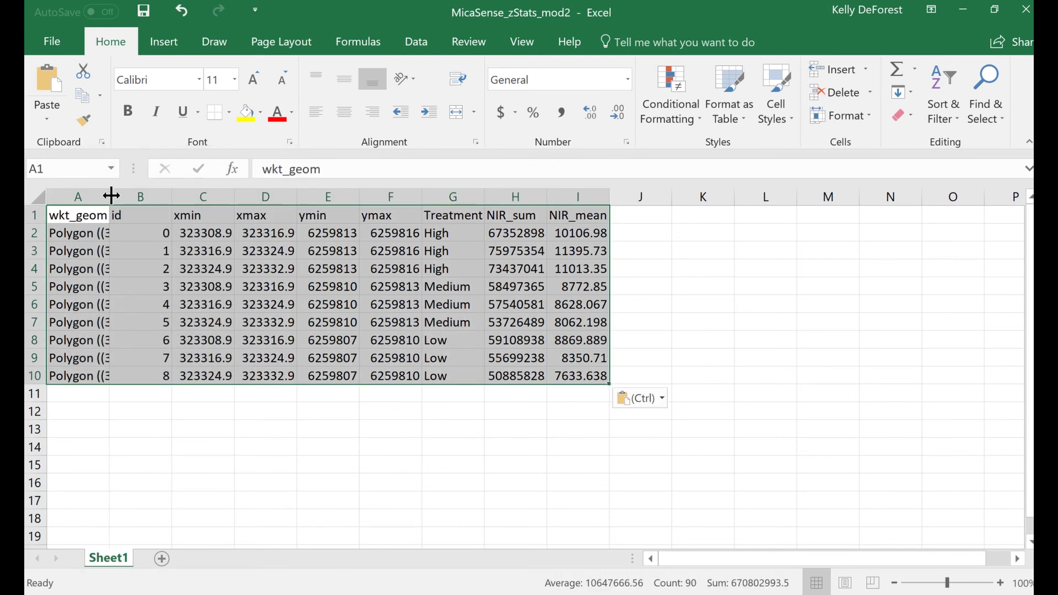
left_click_drag(111, 196, 149, 195)
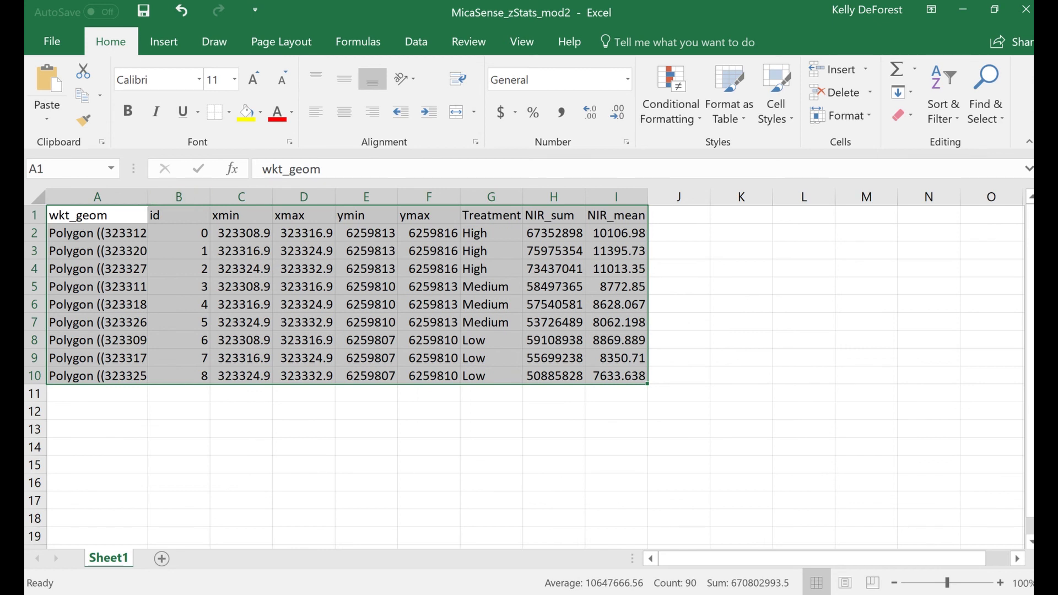
scroll(1010, 315, "down", 3)
scroll(562, 453, "up", 3)
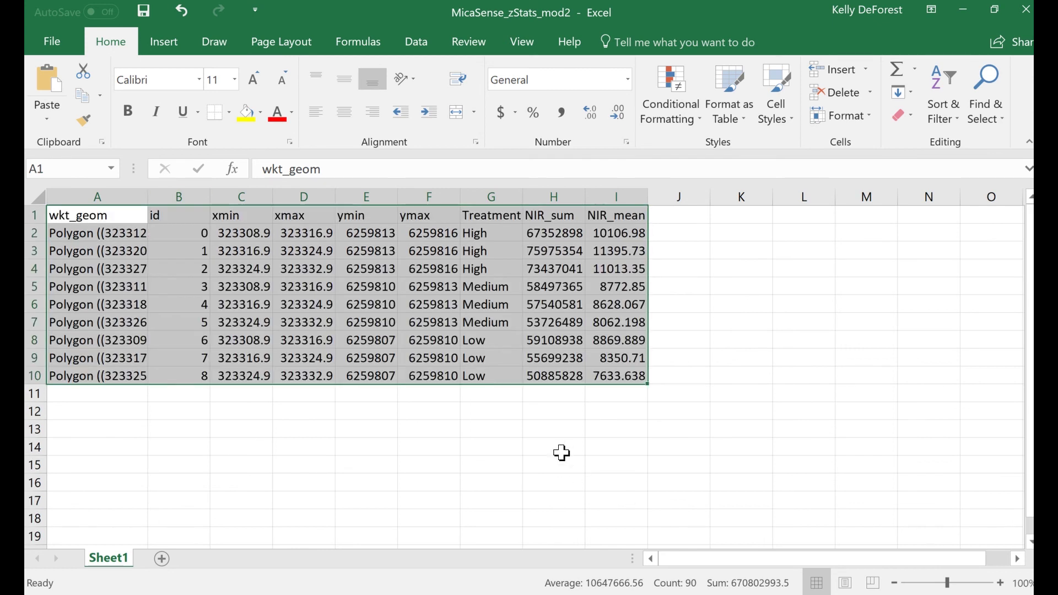